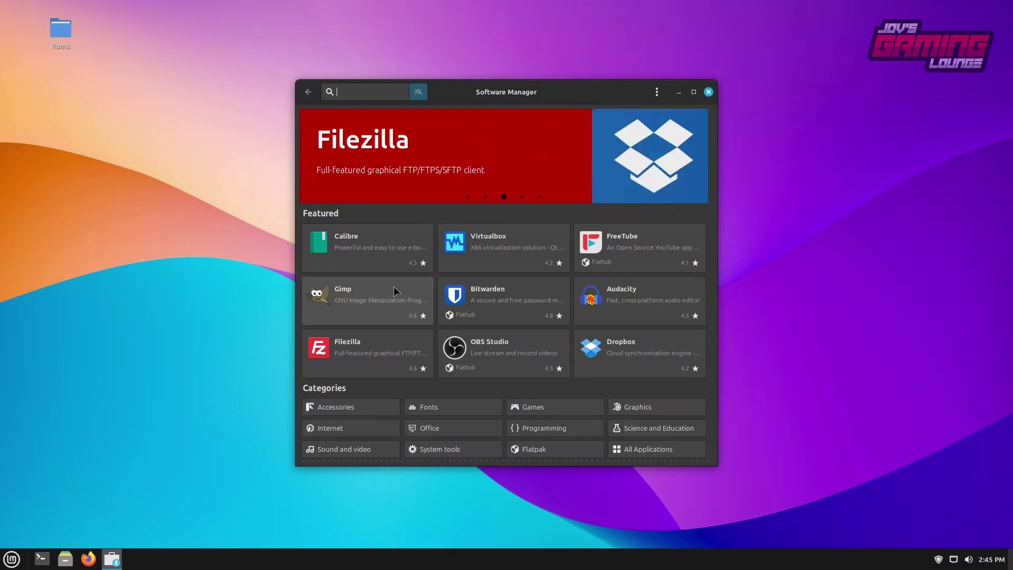
Step: Search for heroic and install the Heroic games launcher Flatpak from Flathub along with its additional software
{"action": "type", "text": "heroic"}
{"action": "key", "text": "Return"}
{"action": "key", "text": "Return"}
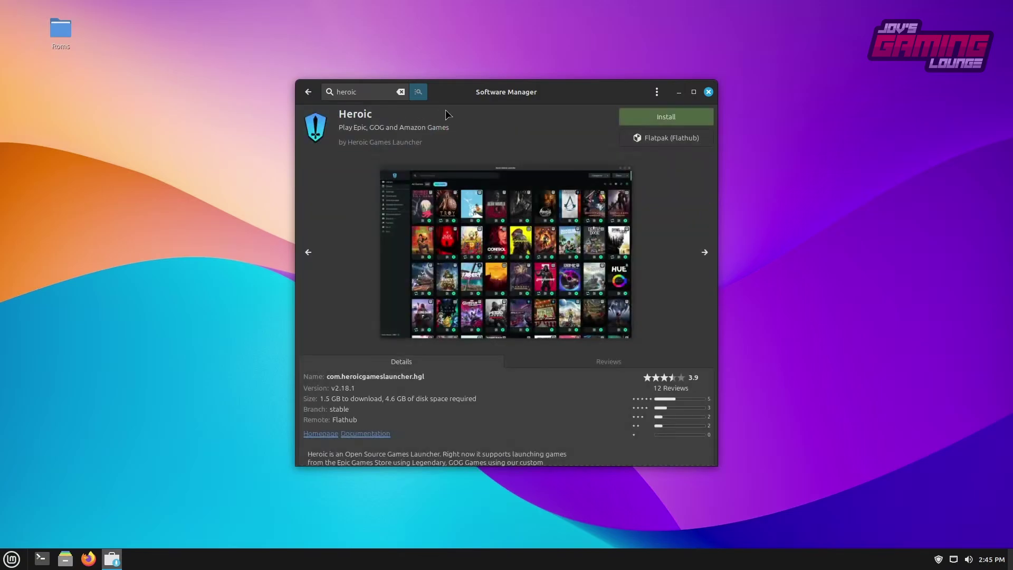
{"action": "left_click", "coordinate": [676, 117]}
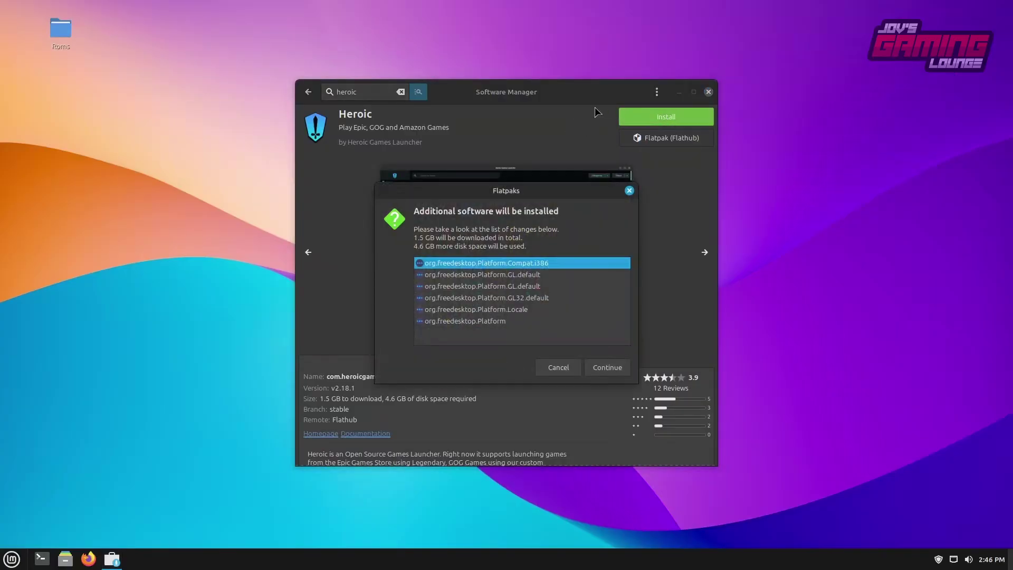
{"action": "left_click", "coordinate": [608, 368]}
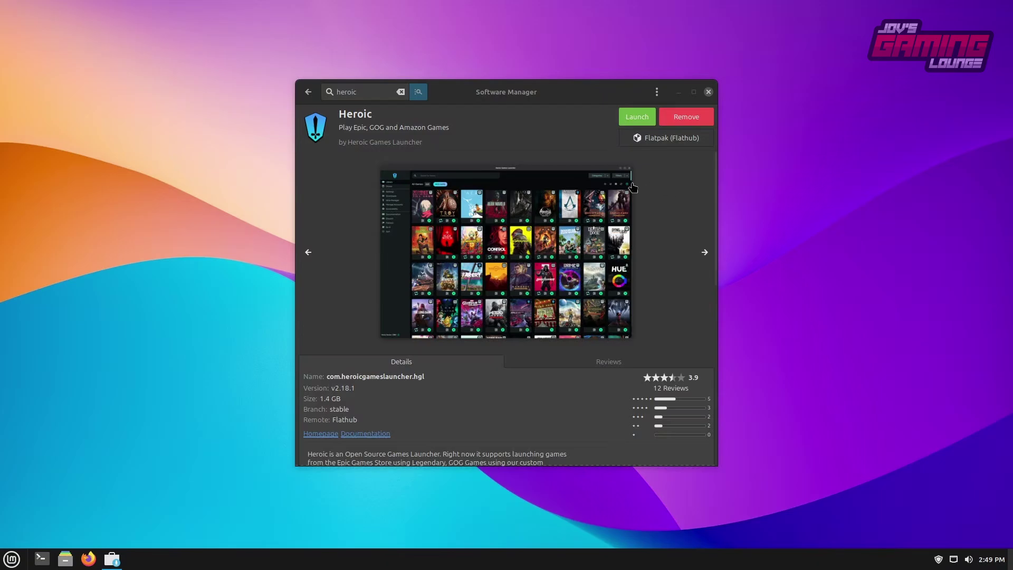
Step: Launch Heroic in a maximized window, dismiss its changelog and disable sending anonymous analytics
{"action": "left_click", "coordinate": [643, 117]}
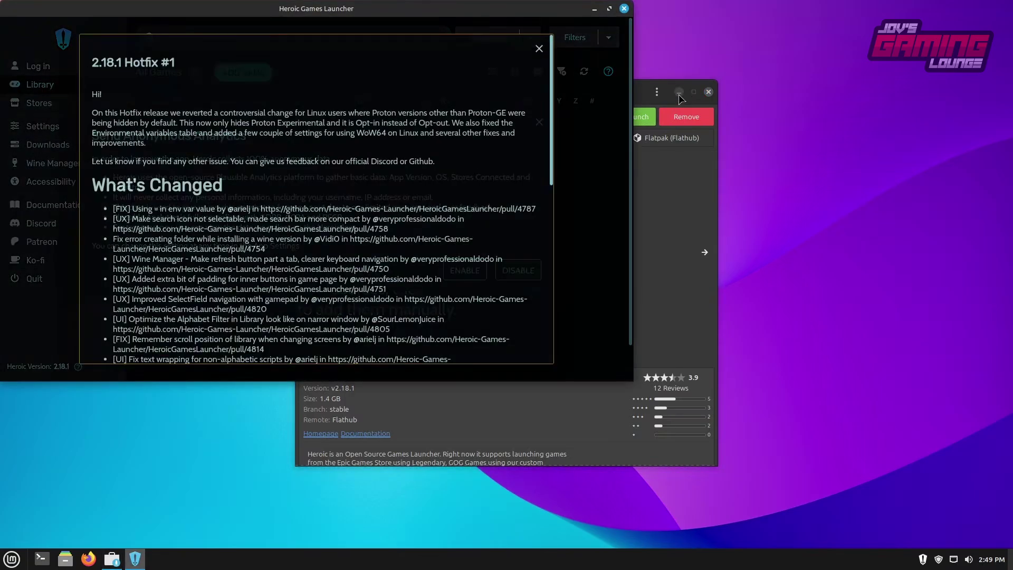
{"action": "left_click", "coordinate": [679, 92]}
{"action": "double_click", "coordinate": [517, 9]}
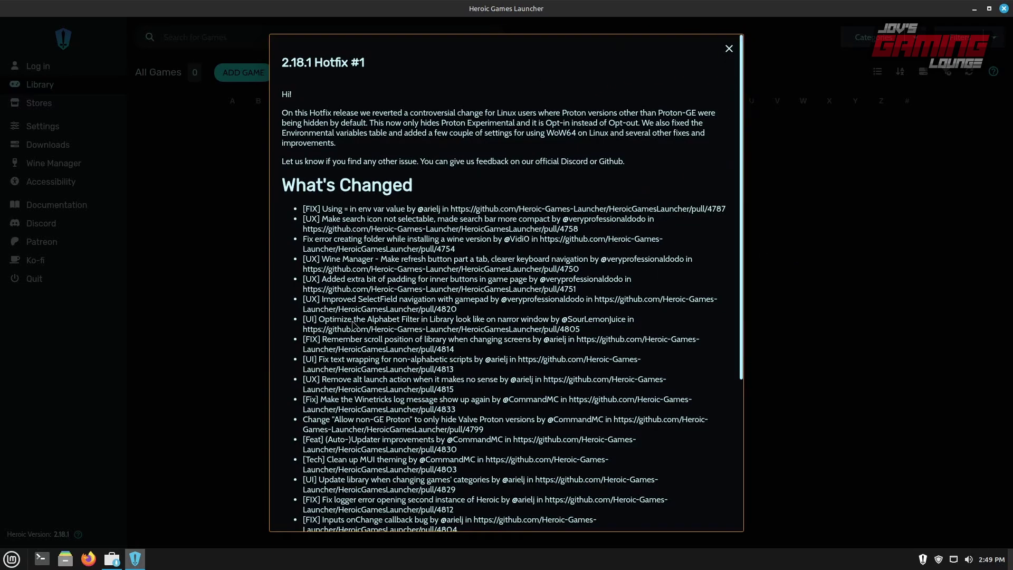
{"action": "left_click", "coordinate": [727, 50]}
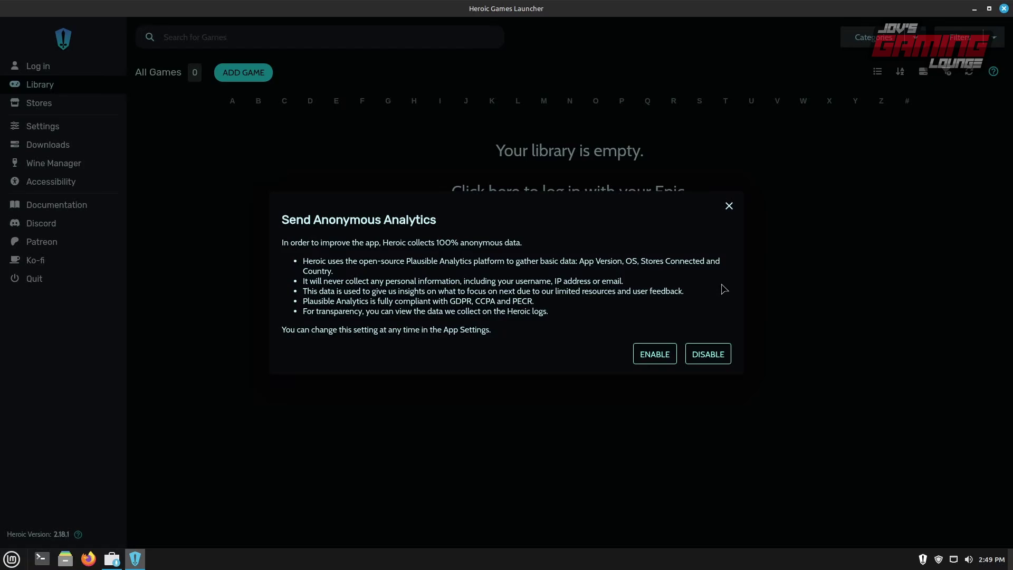
{"action": "left_click", "coordinate": [714, 353]}
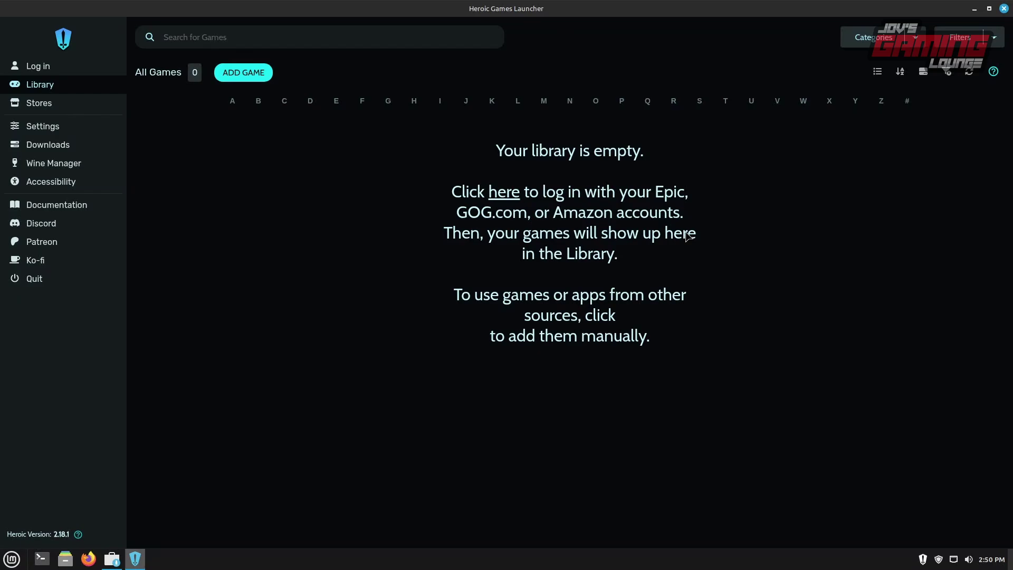
Step: Look over the store login options, the GE-Proton versions in the Wine Manager and the game default settings
{"action": "left_click", "coordinate": [501, 192]}
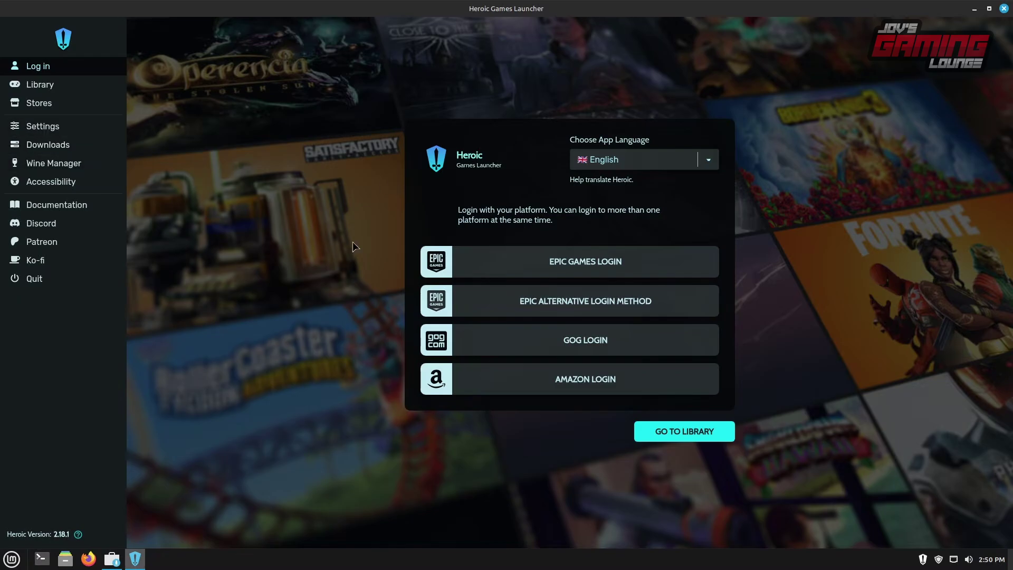
{"action": "left_click", "coordinate": [52, 163]}
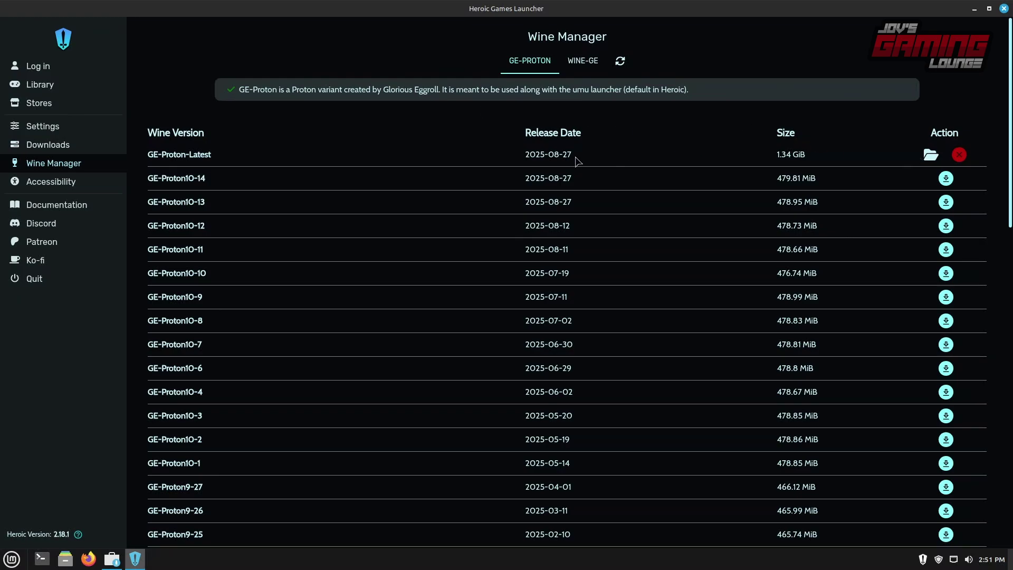
{"action": "left_click", "coordinate": [88, 130]}
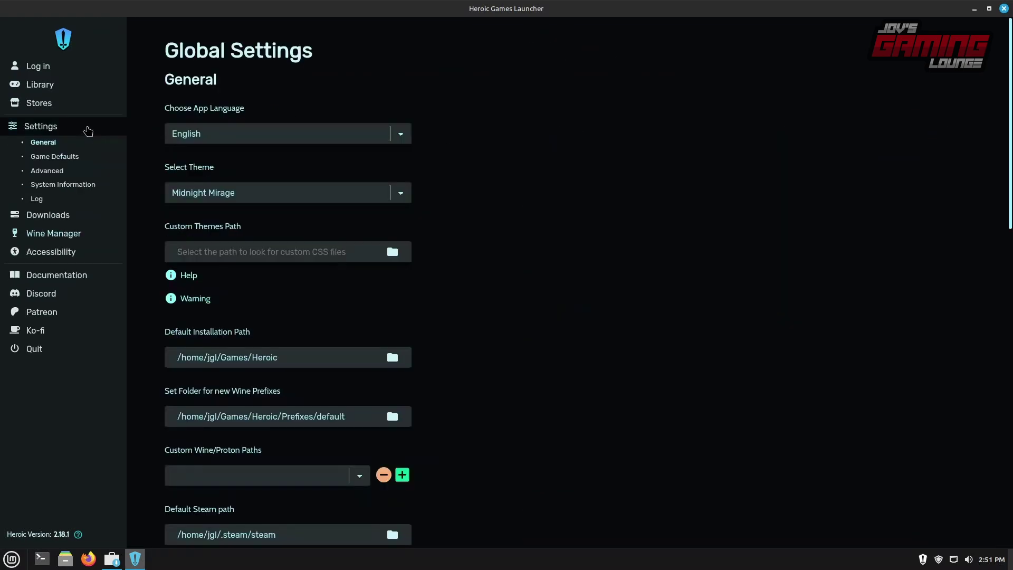
{"action": "left_click", "coordinate": [55, 156]}
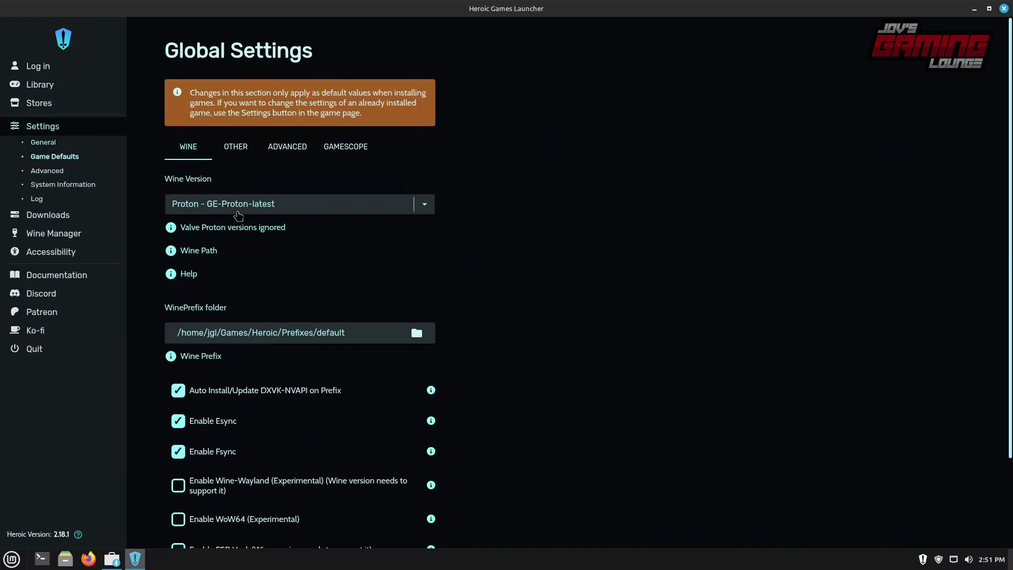
Step: Check the app languages in the general settings and set the theme to Zombie
{"action": "left_click", "coordinate": [63, 142]}
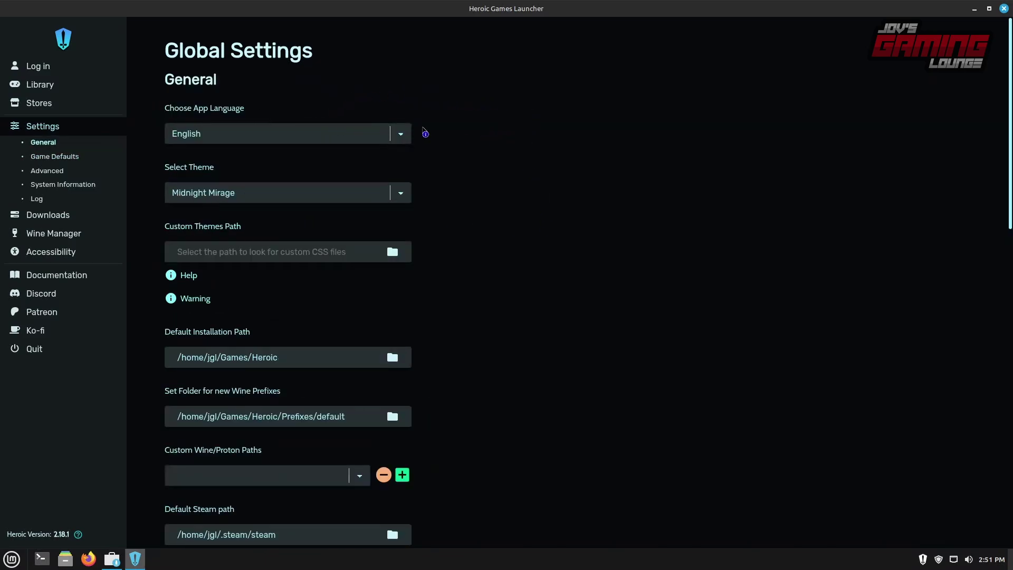
{"action": "left_click", "coordinate": [409, 137]}
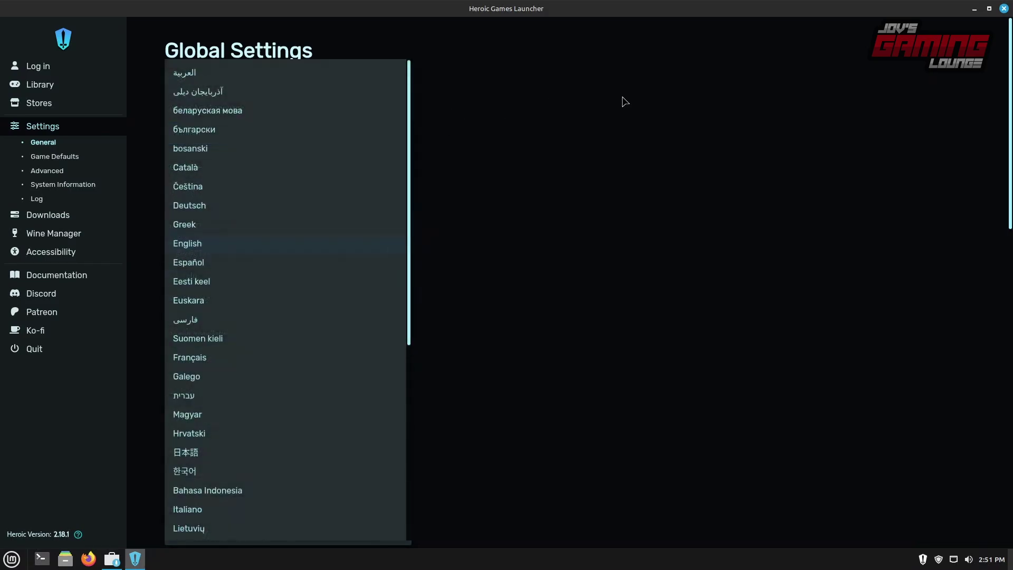
{"action": "left_click", "coordinate": [625, 101]}
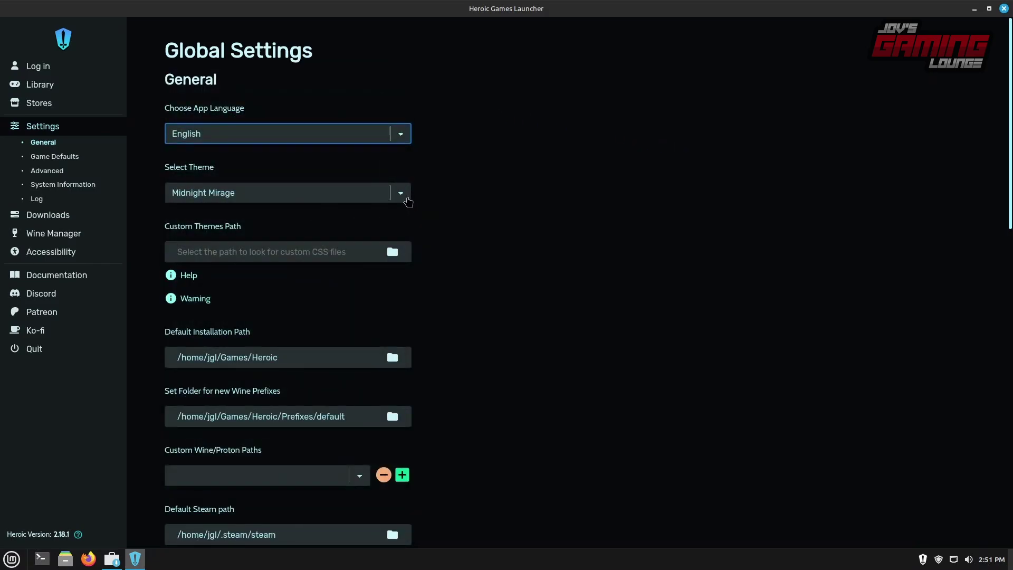
{"action": "left_click", "coordinate": [406, 198]}
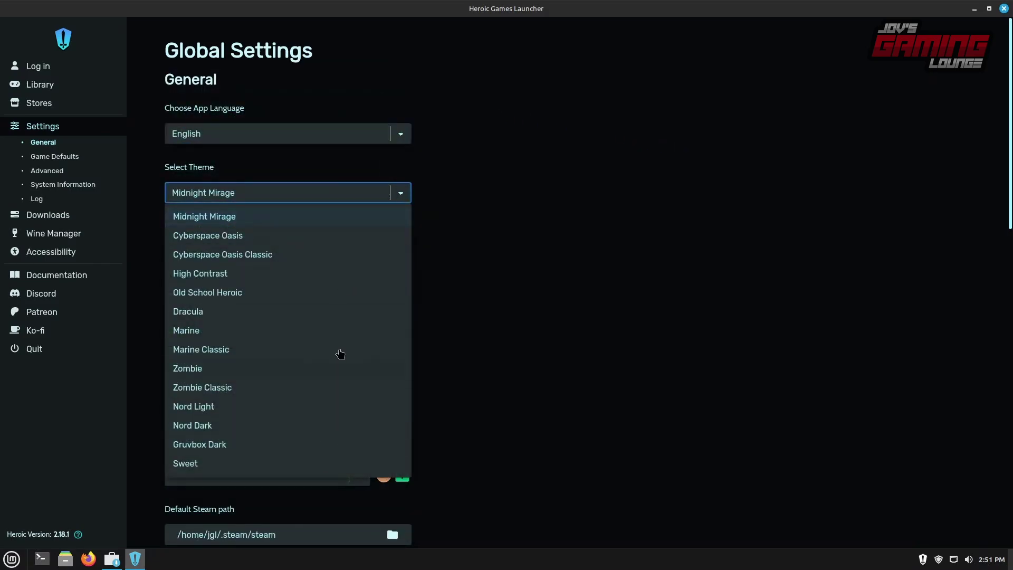
{"action": "left_click", "coordinate": [338, 369]}
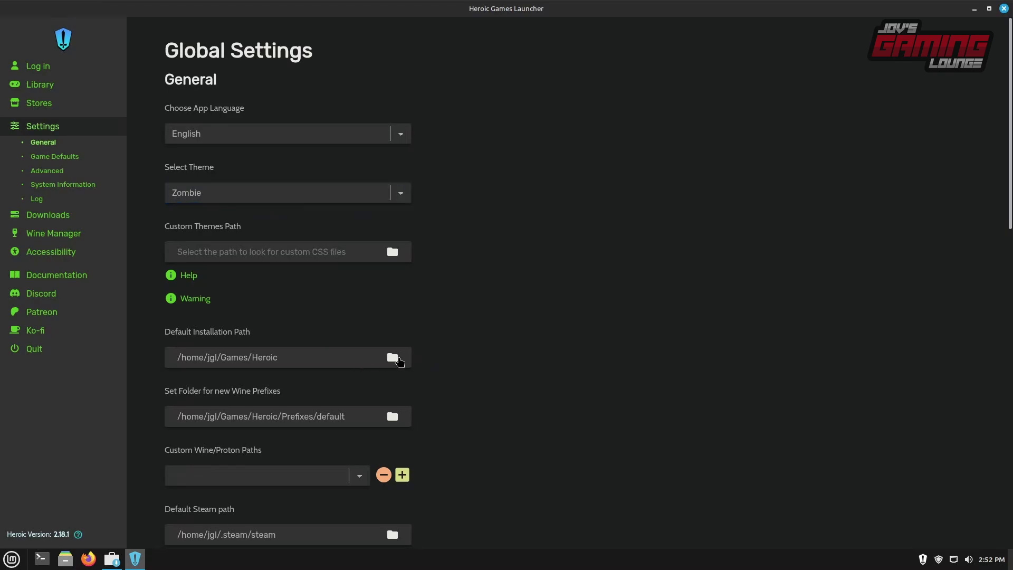
{"action": "left_click", "coordinate": [467, 378]}
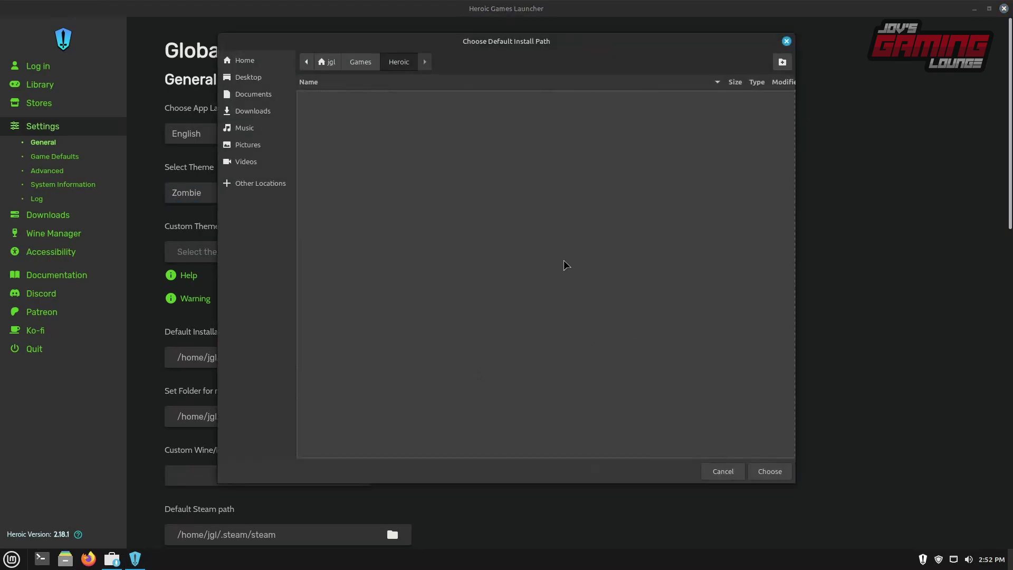
{"action": "left_click", "coordinate": [268, 194]}
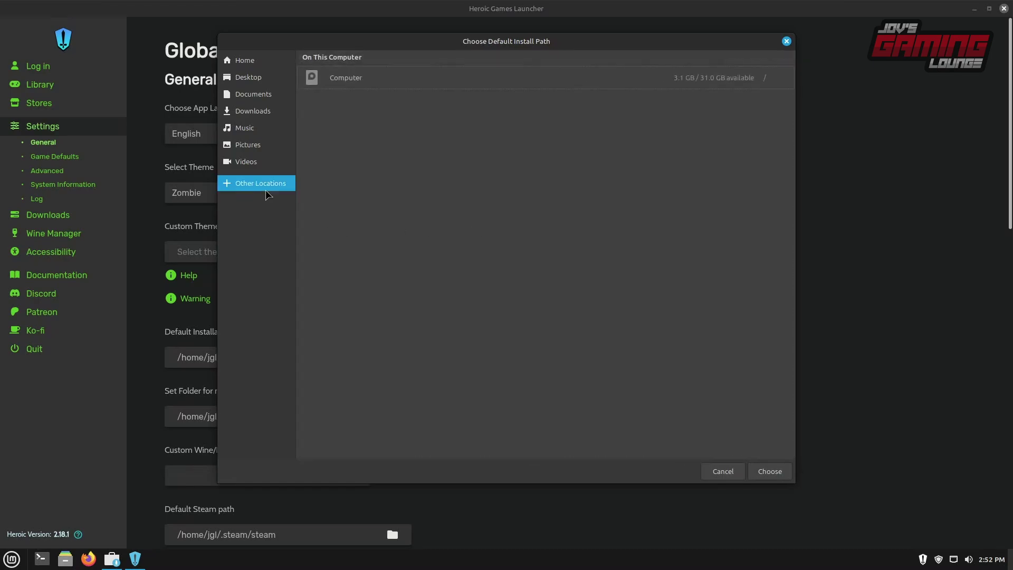
{"action": "left_click", "coordinate": [380, 86]}
{"action": "left_click", "coordinate": [327, 227]}
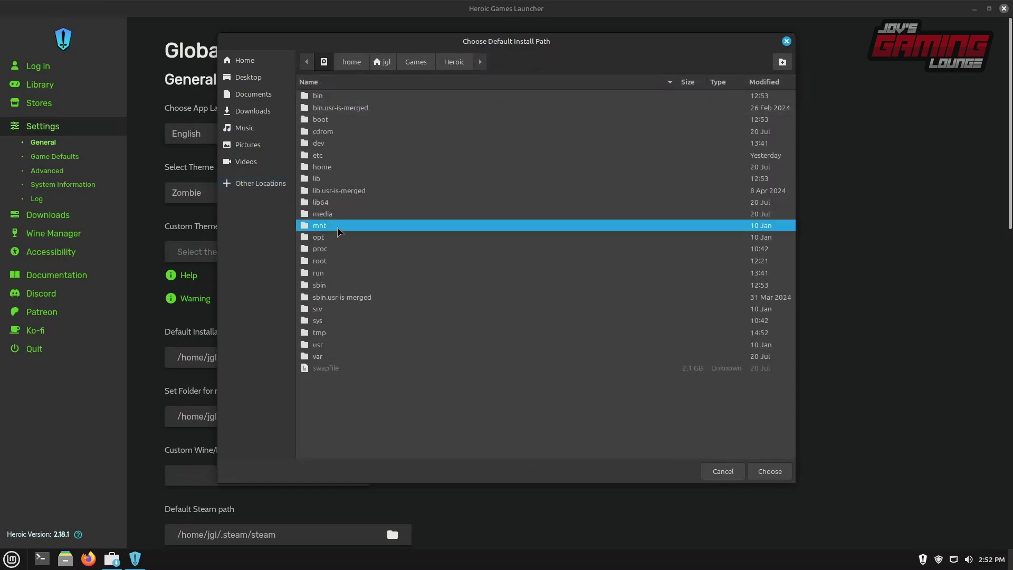
{"action": "double_click", "coordinate": [378, 228]}
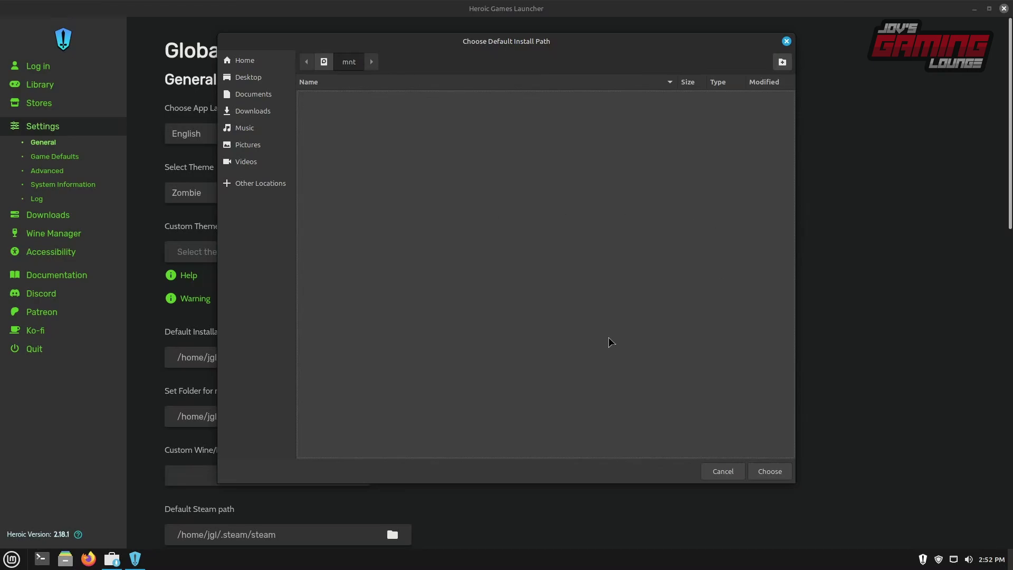
{"action": "key", "text": "Escape"}
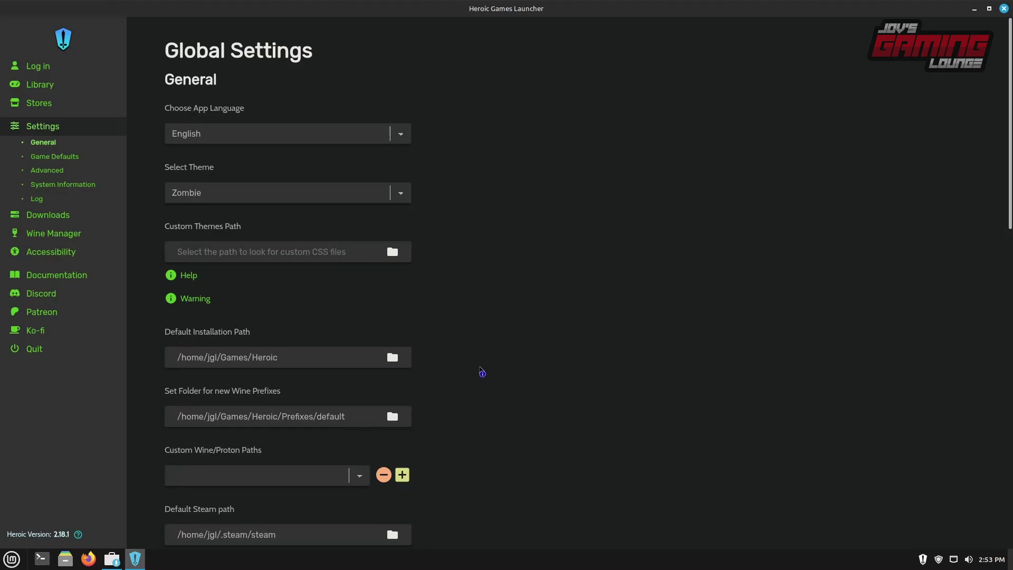
{"action": "scroll", "coordinate": [483, 373], "scroll_direction": "down", "scroll_amount": 5}
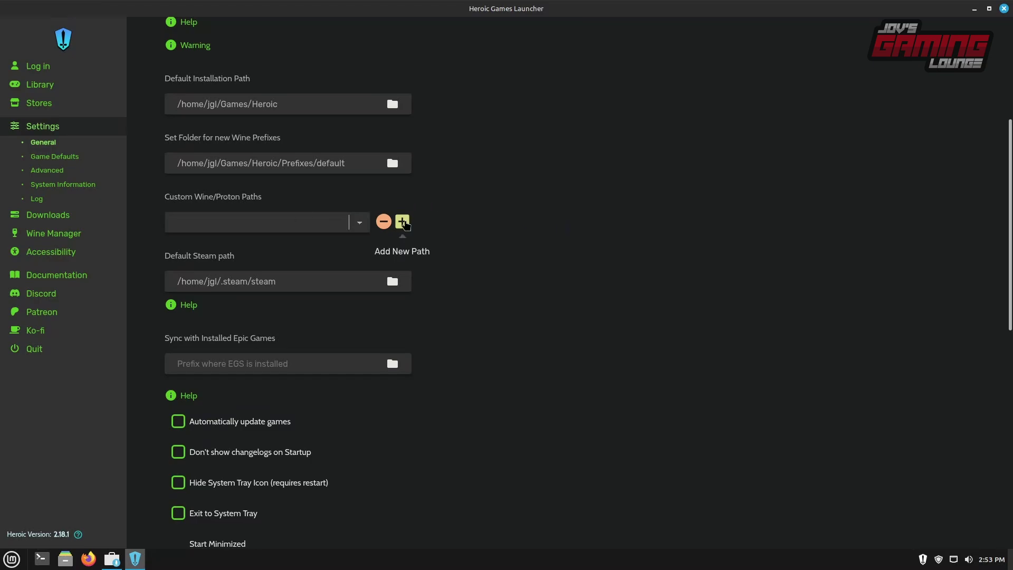
{"action": "left_click", "coordinate": [403, 222]}
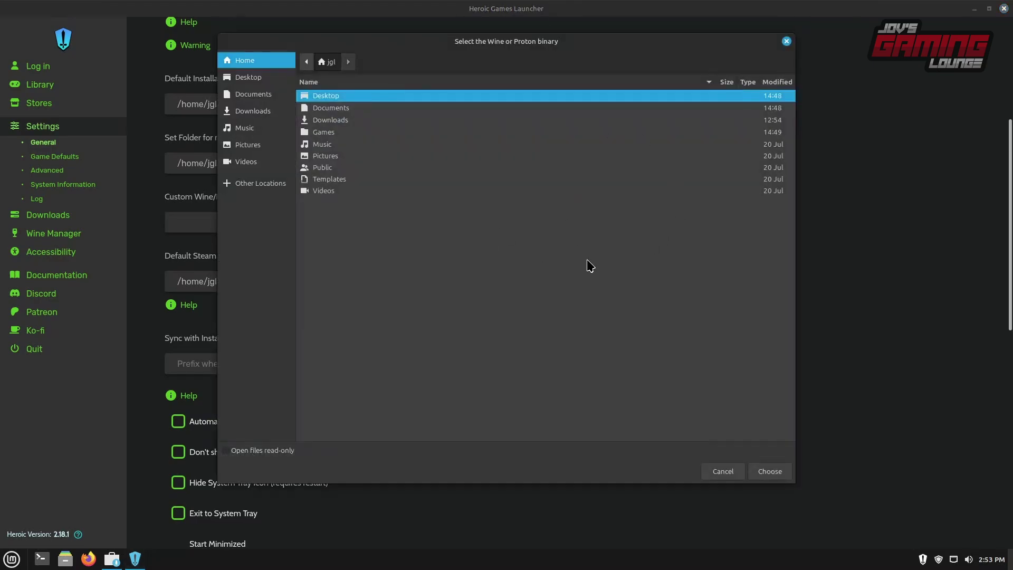
{"action": "left_click", "coordinate": [724, 473]}
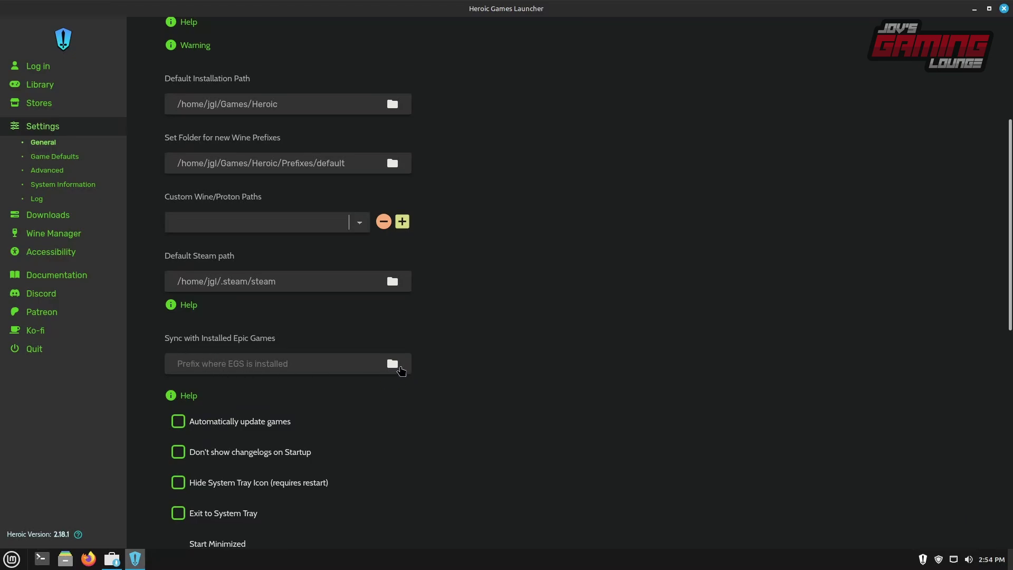
{"action": "left_click", "coordinate": [399, 367]}
Step: Enable Automatically update games, Don't show changelogs on Startup and Exit to System Tray, and test closing to the tray and restoring
{"action": "scroll", "coordinate": [434, 359], "scroll_direction": "down", "scroll_amount": 6}
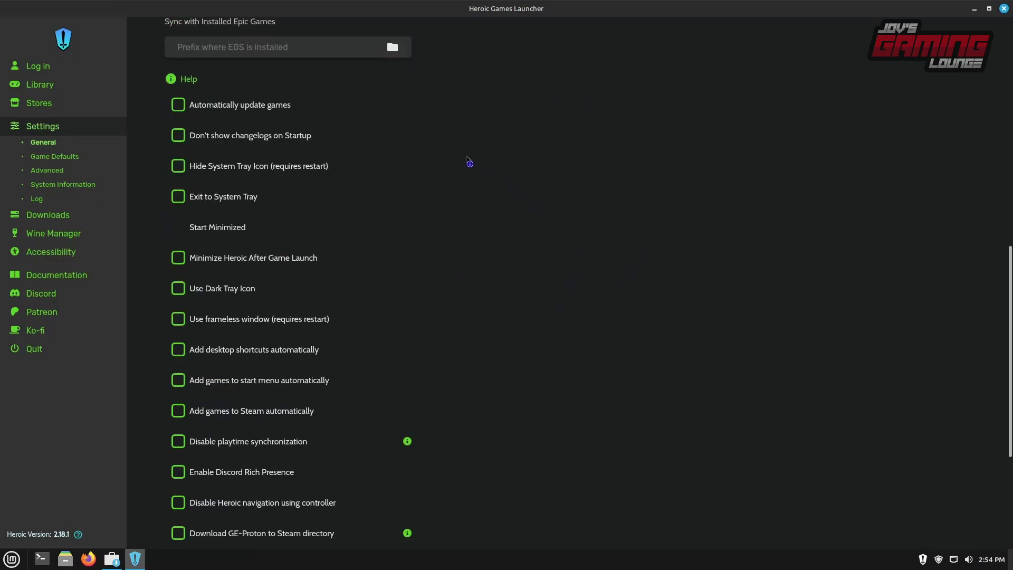
{"action": "left_click", "coordinate": [178, 108]}
{"action": "left_click", "coordinate": [179, 135]}
{"action": "left_click", "coordinate": [217, 200]}
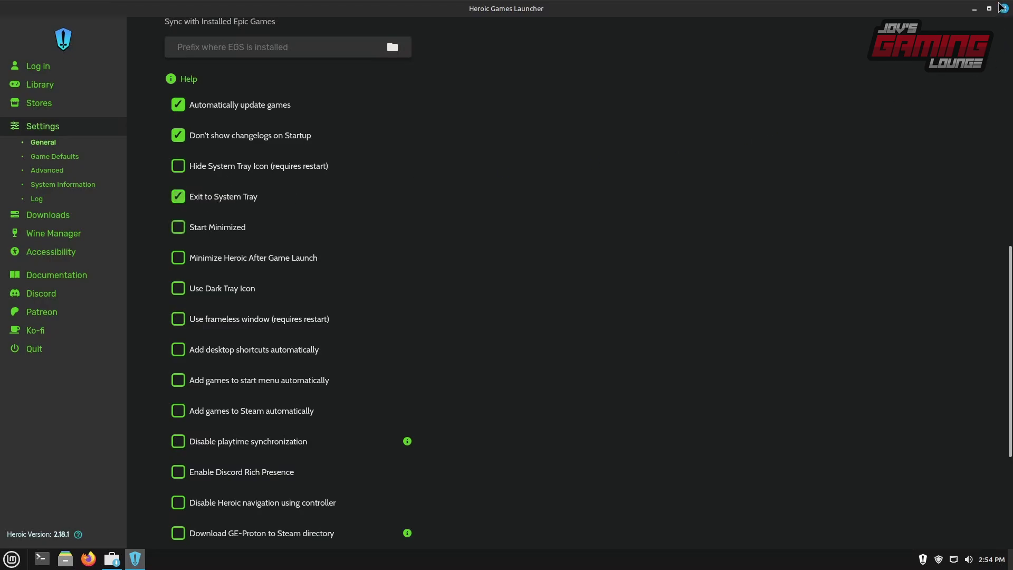
{"action": "left_click", "coordinate": [1004, 7]}
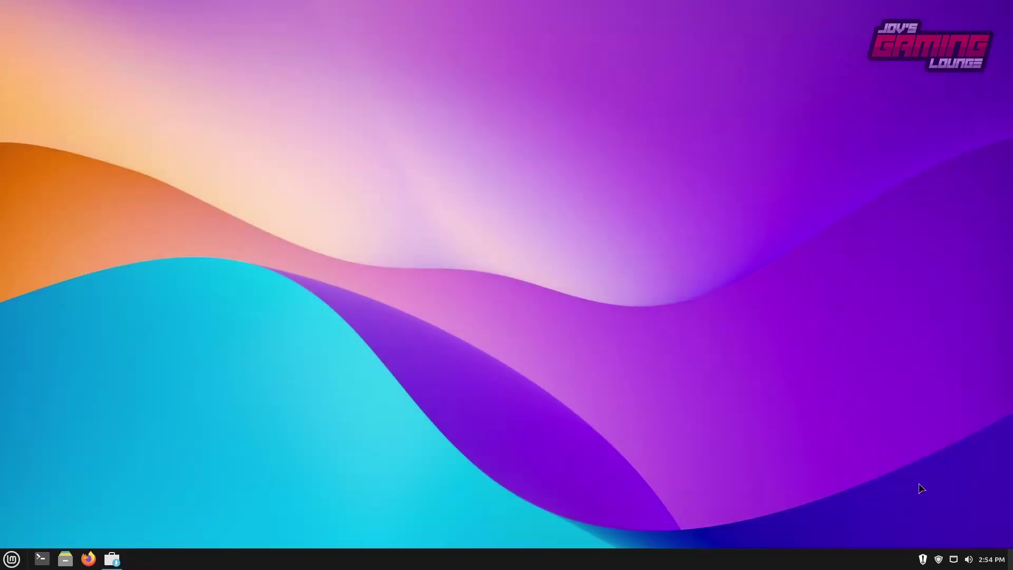
{"action": "left_click", "coordinate": [922, 559]}
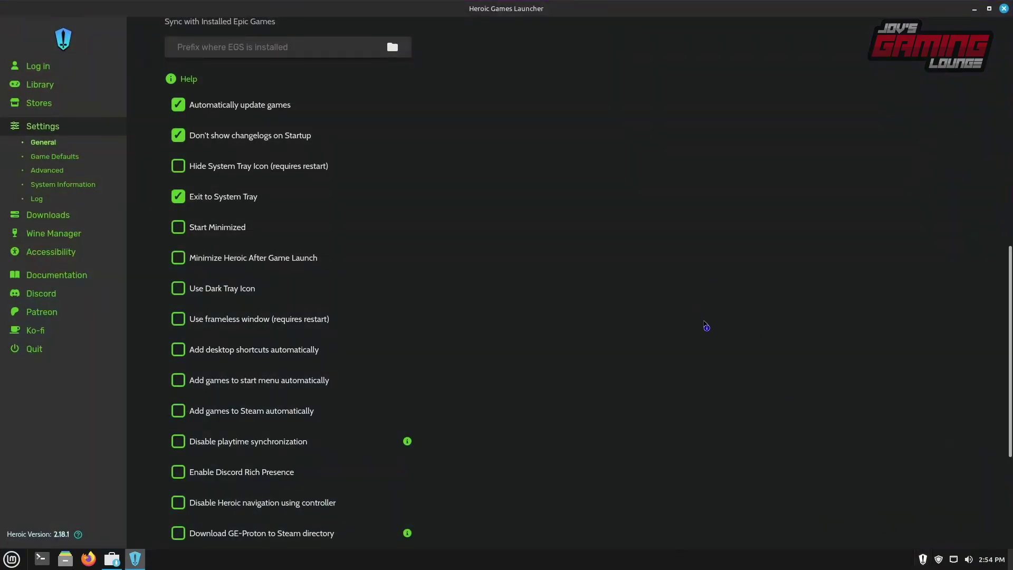
Step: Enable Discord Rich Presence and check the Library Top Section choices without changing them
{"action": "scroll", "coordinate": [489, 113], "scroll_direction": "down", "scroll_amount": 3}
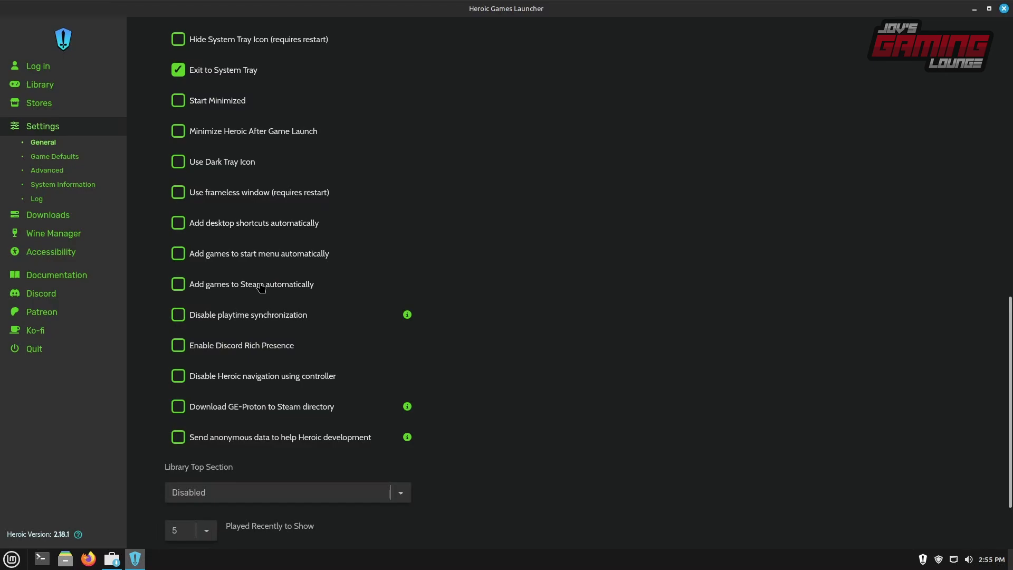
{"action": "left_click", "coordinate": [219, 347]}
{"action": "scroll", "coordinate": [475, 327], "scroll_direction": "down", "scroll_amount": 2}
{"action": "left_click", "coordinate": [406, 398]}
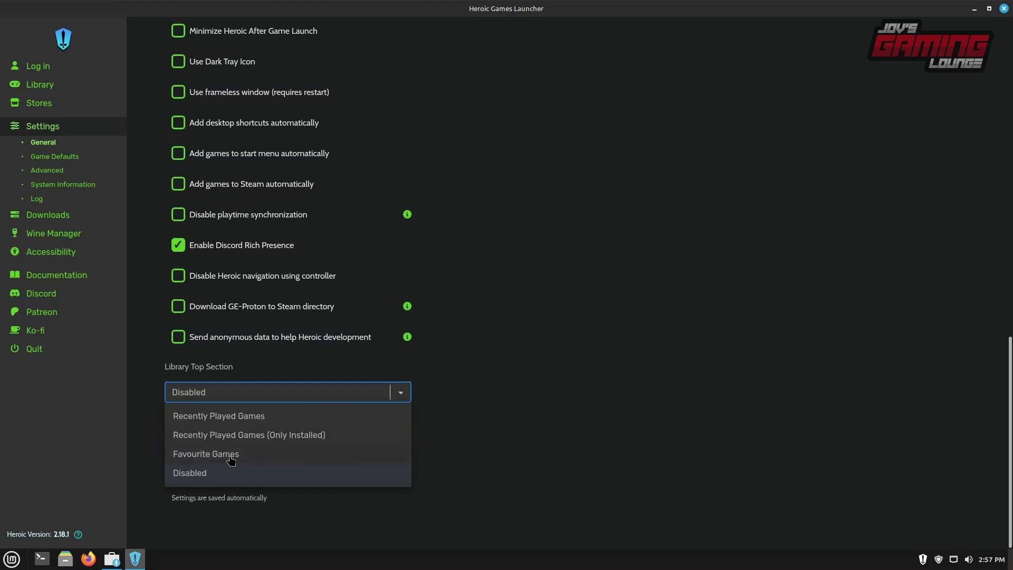
{"action": "left_click", "coordinate": [694, 305]}
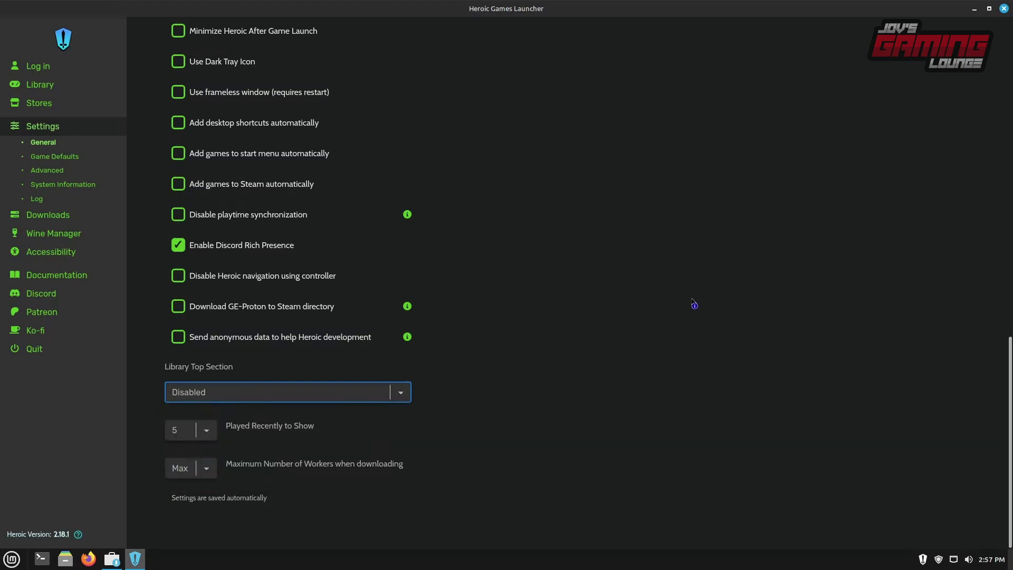
Step: Install the EOS Overlay in the advanced global settings and look through the remaining options there
{"action": "left_click", "coordinate": [47, 170]}
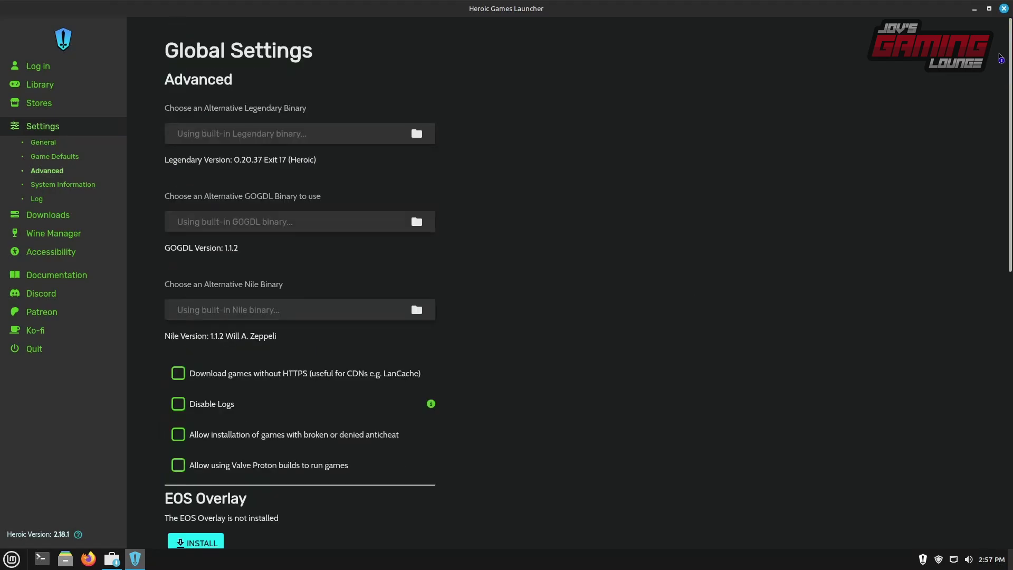
{"action": "scroll", "coordinate": [416, 211], "scroll_direction": "down", "scroll_amount": 5}
{"action": "scroll", "coordinate": [1007, 205], "scroll_direction": "down", "scroll_amount": 3}
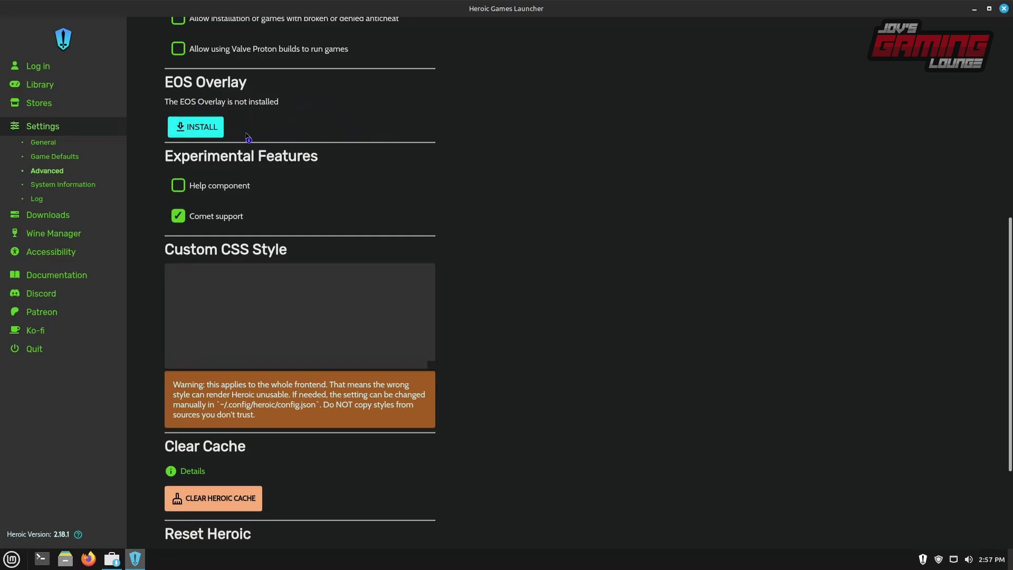
{"action": "left_click", "coordinate": [217, 127]}
{"action": "scroll", "coordinate": [535, 144], "scroll_direction": "up", "scroll_amount": 2}
{"action": "scroll", "coordinate": [530, 154], "scroll_direction": "down", "scroll_amount": 4}
{"action": "scroll", "coordinate": [528, 150], "scroll_direction": "down", "scroll_amount": 1}
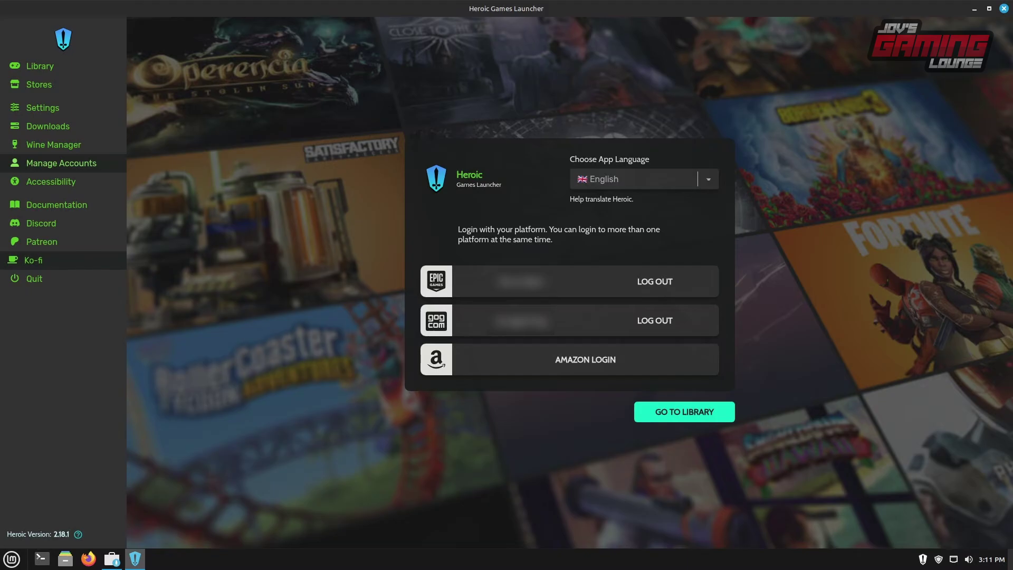
Step: Open the game library to view the games from the linked store accounts
{"action": "left_click", "coordinate": [88, 68]}
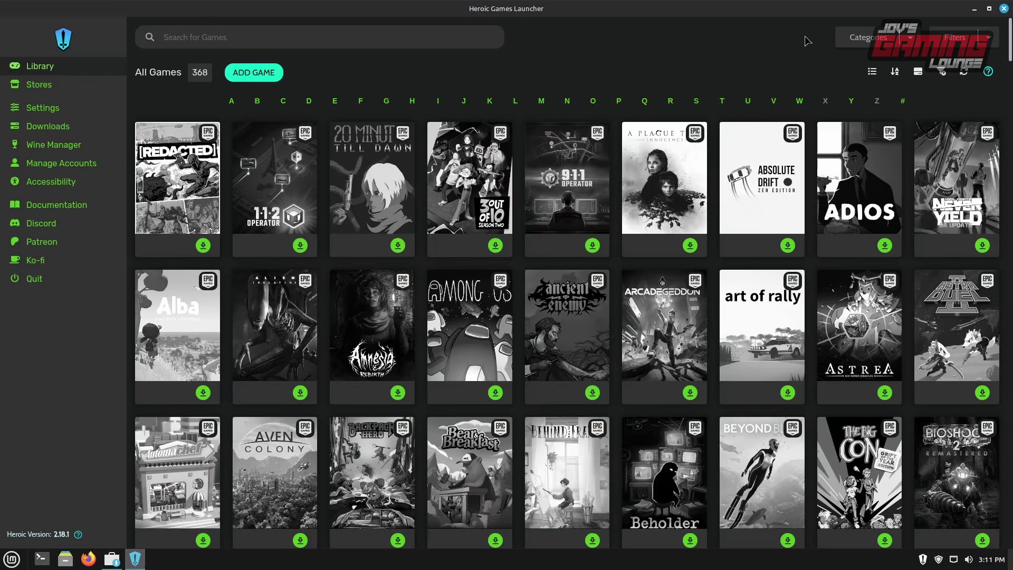
Step: Try filtering Epic Games titles out of the library, and restore them to the list
{"action": "left_click", "coordinate": [954, 37]}
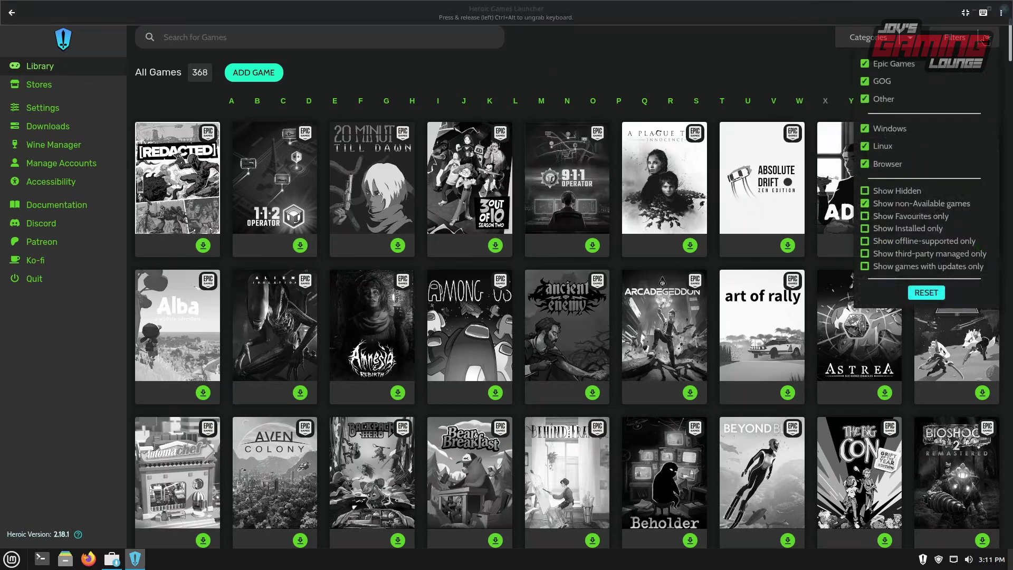
{"action": "left_click", "coordinate": [870, 66]}
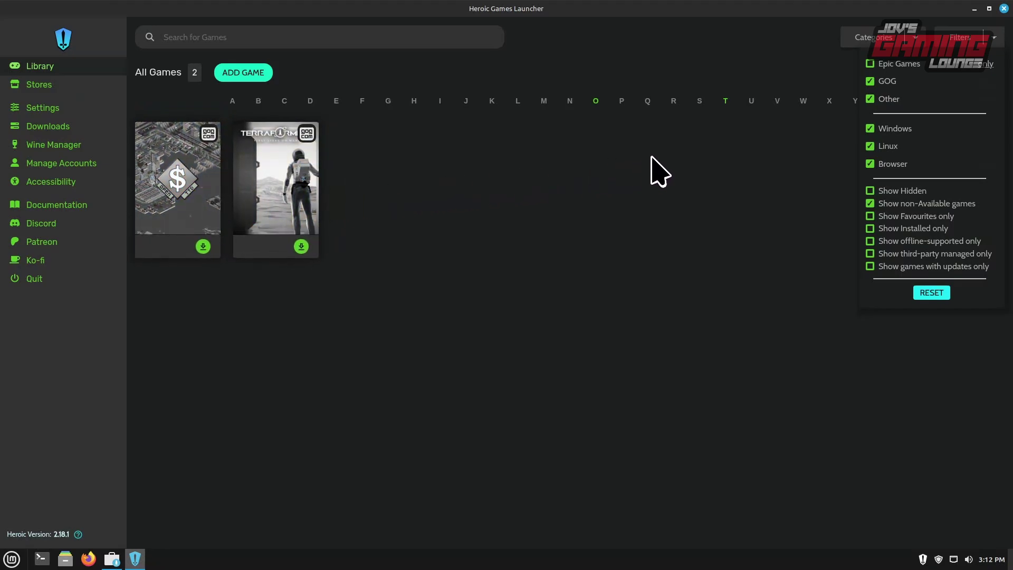
{"action": "left_click", "coordinate": [891, 64]}
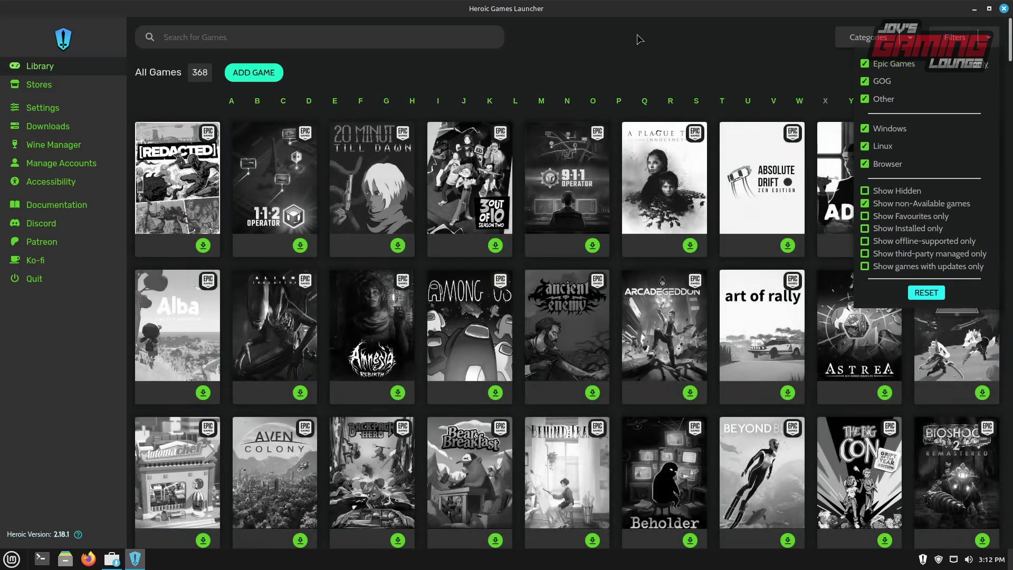
{"action": "left_click", "coordinate": [639, 39]}
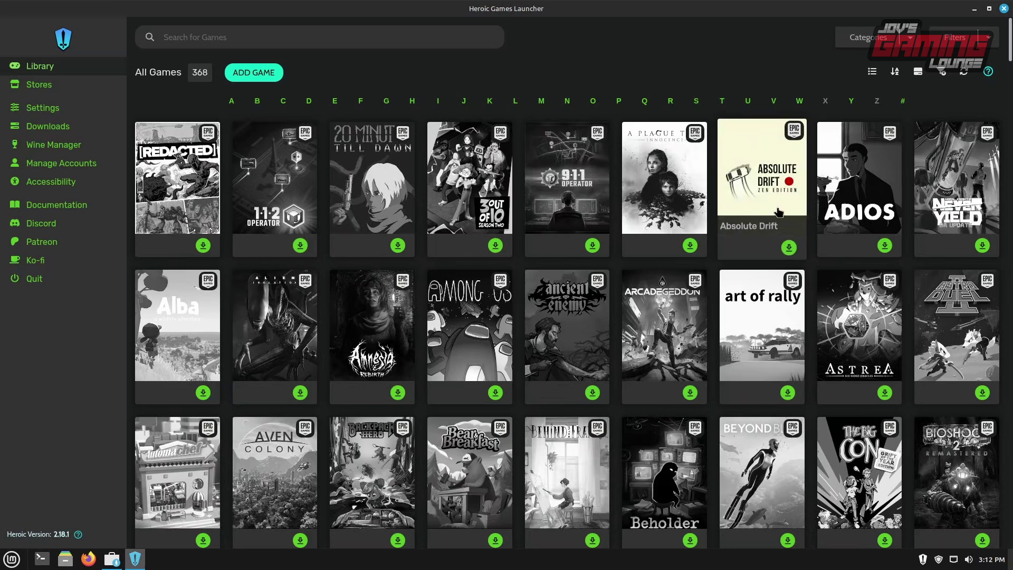
Step: Install Absolute Drift in the default path with GE-Proton-latest as the Wine version, and check its progress in the downloads
{"action": "left_click", "coordinate": [789, 247]}
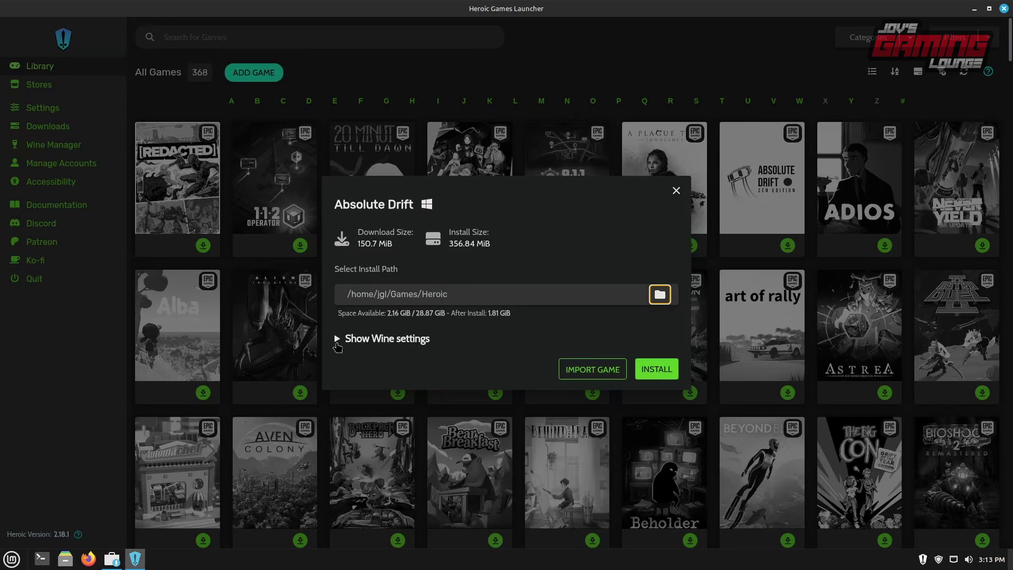
{"action": "left_click", "coordinate": [337, 343]}
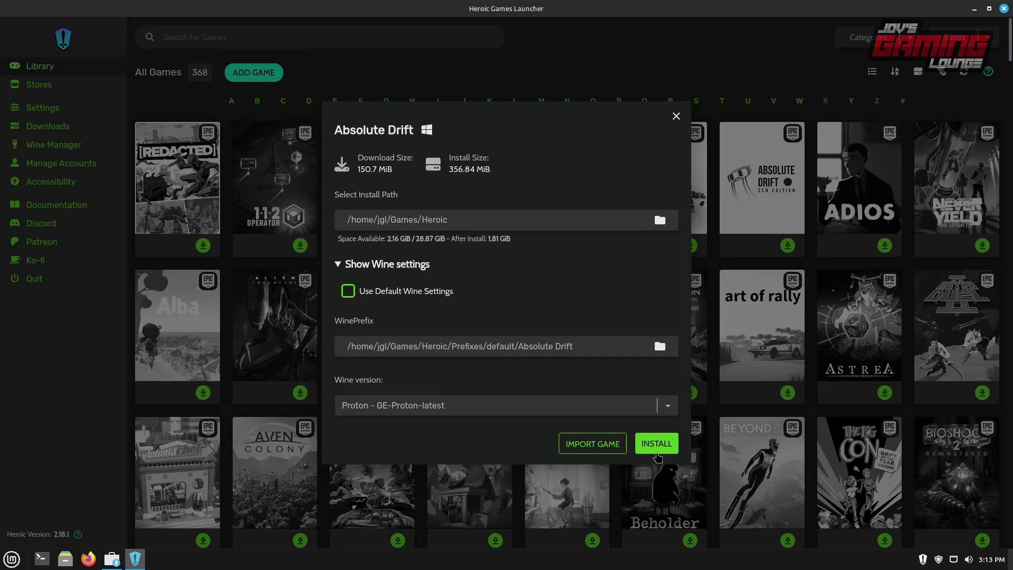
{"action": "left_click", "coordinate": [659, 448]}
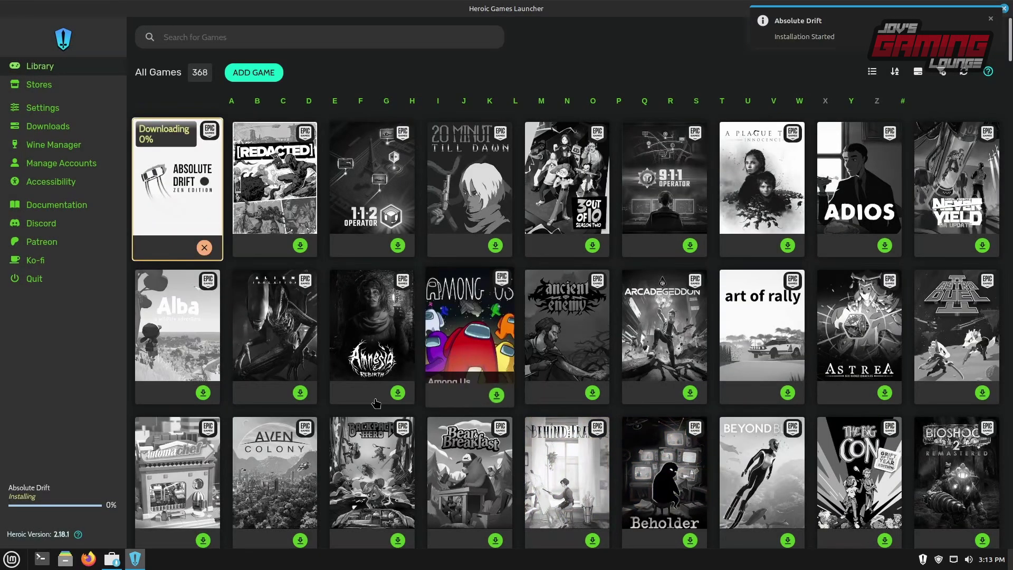
{"action": "left_click", "coordinate": [36, 130]}
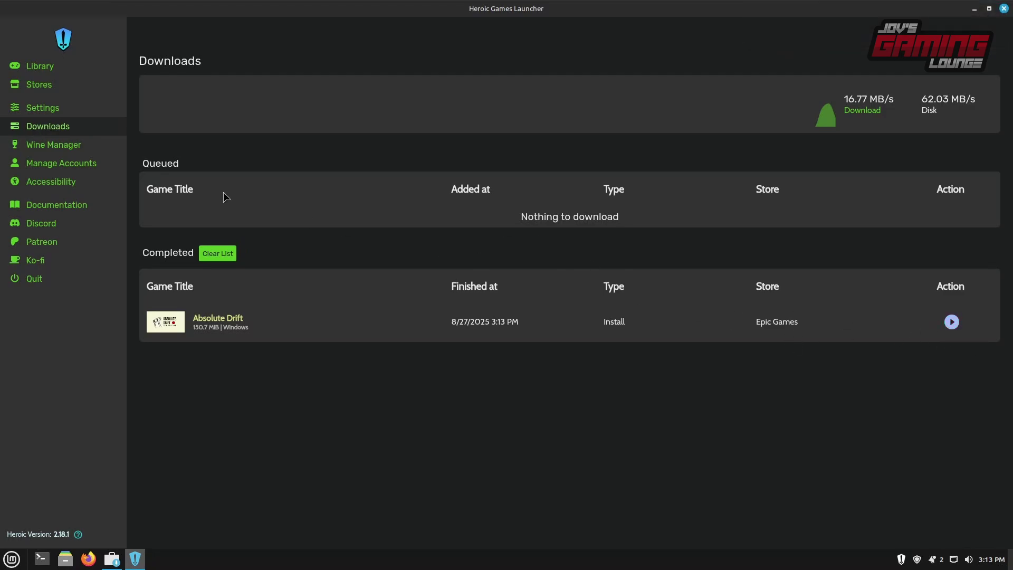
Step: Open Absolute Drift's game settings from the library and review its Wine options and other options
{"action": "left_click", "coordinate": [38, 66]}
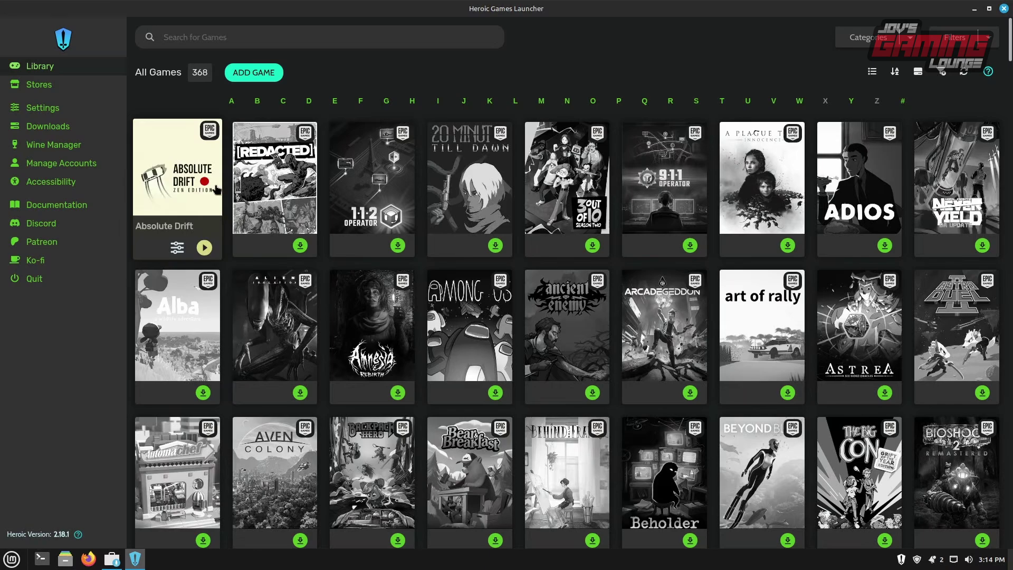
{"action": "left_click", "coordinate": [177, 247]}
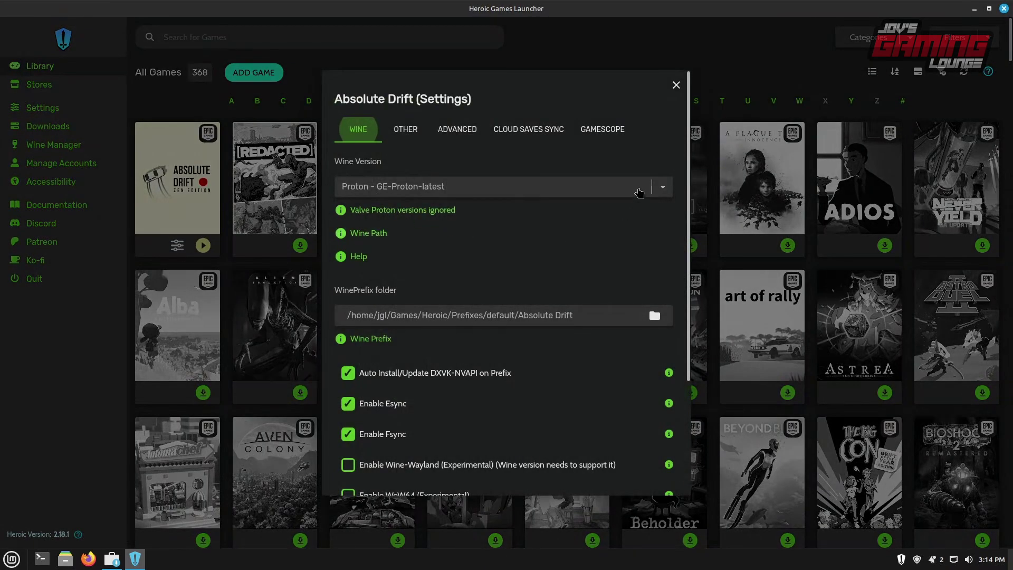
{"action": "scroll", "coordinate": [691, 243], "scroll_direction": "down", "scroll_amount": 3}
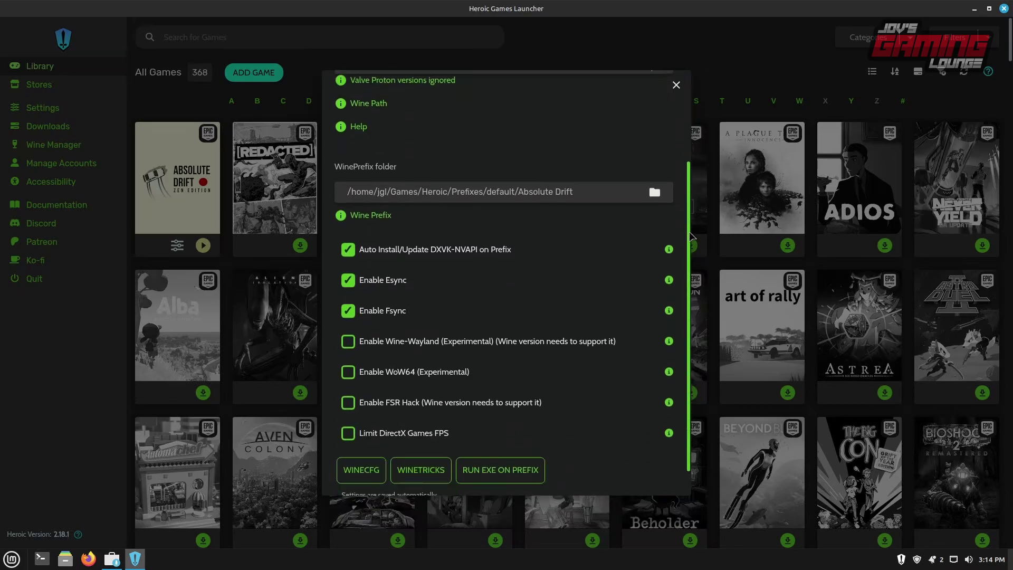
{"action": "scroll", "coordinate": [692, 243], "scroll_direction": "down", "scroll_amount": 1}
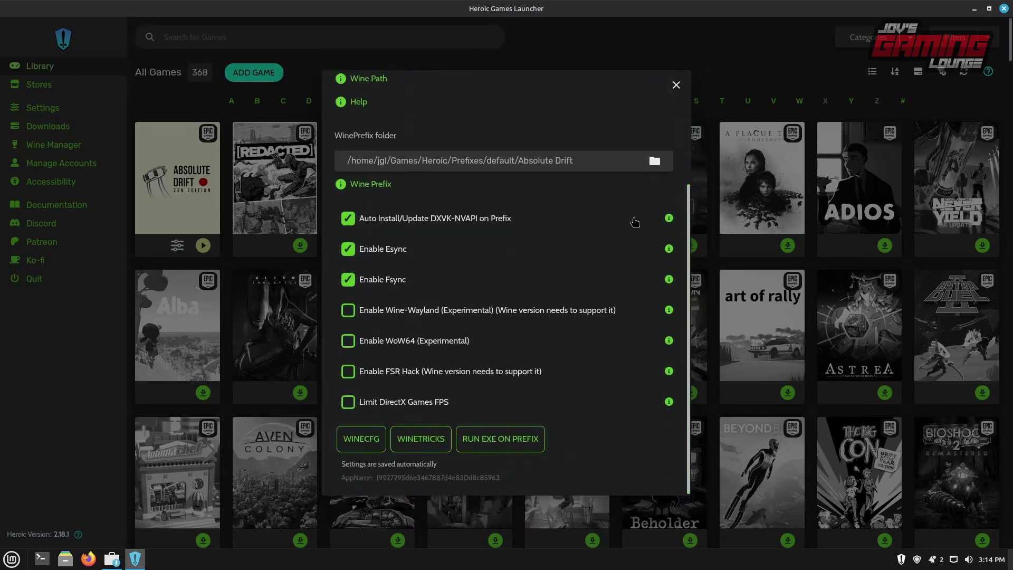
{"action": "scroll", "coordinate": [635, 222], "scroll_direction": "up", "scroll_amount": 4}
{"action": "left_click", "coordinate": [405, 129]}
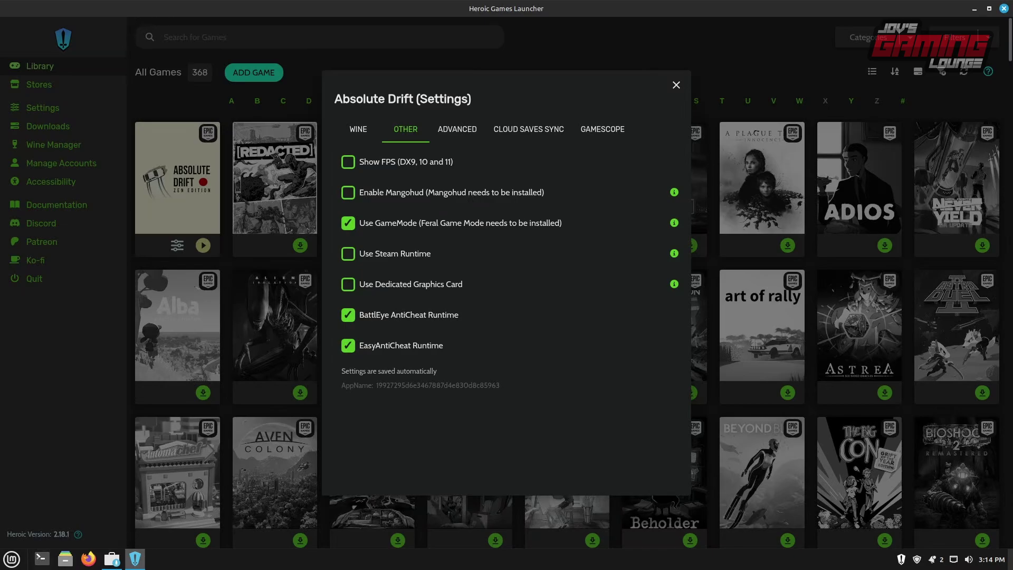
Step: Install the MangoHud 24.08 runtime with "flatpak install mangohud" in Terminal, choosing option 6, and enable Mangohud for Absolute Drift
{"action": "left_click", "coordinate": [35, 560]}
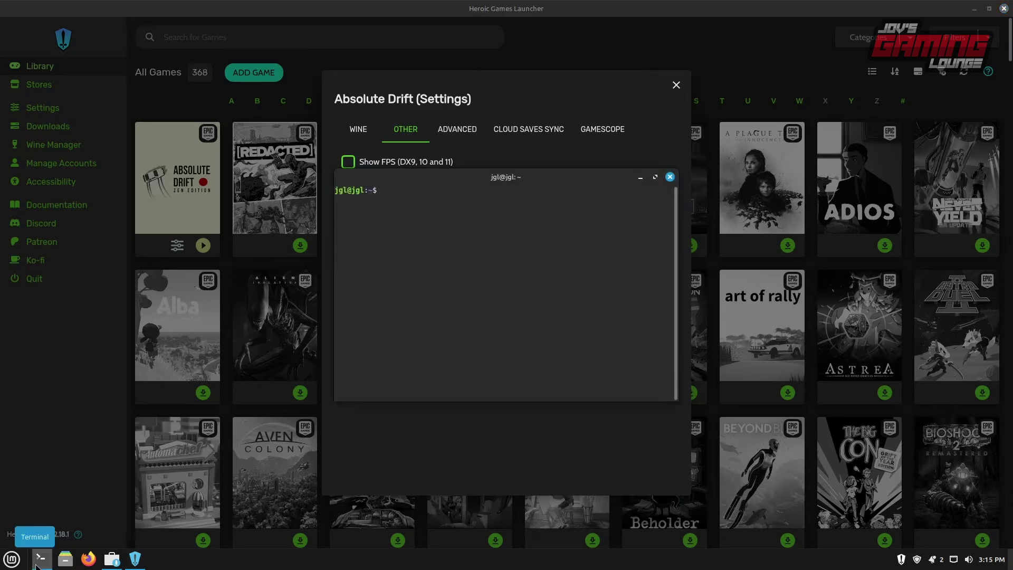
{"action": "type", "text": "flatpak install mangohud"}
{"action": "key", "text": "Return"}
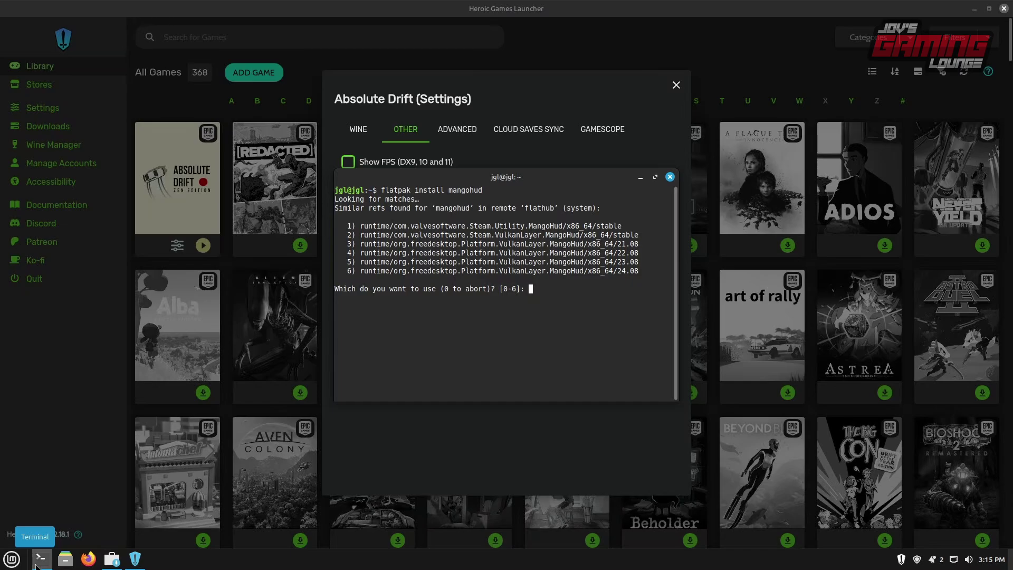
{"action": "type", "text": "6"}
{"action": "key", "text": "Return"}
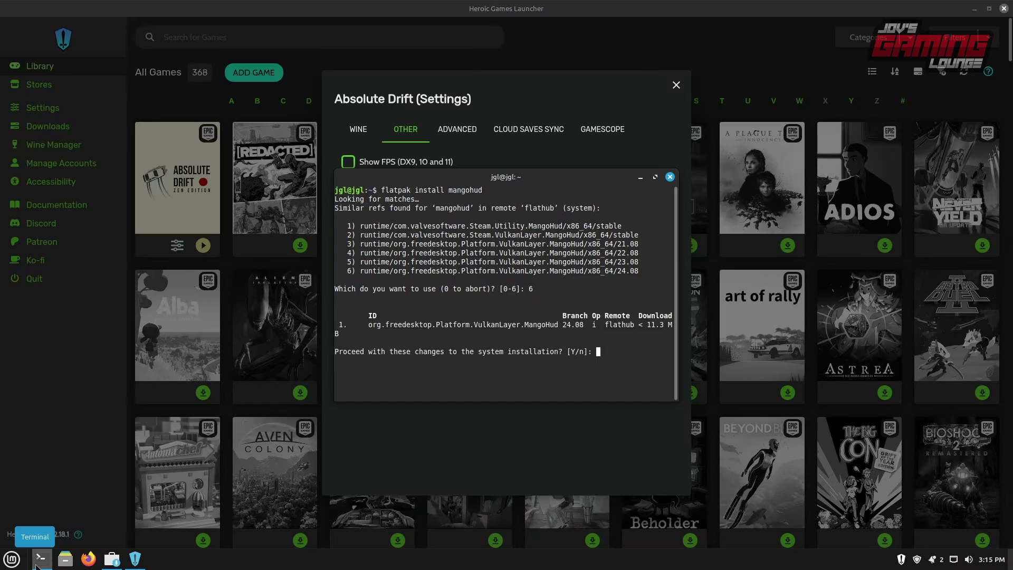
{"action": "key", "text": "Return"}
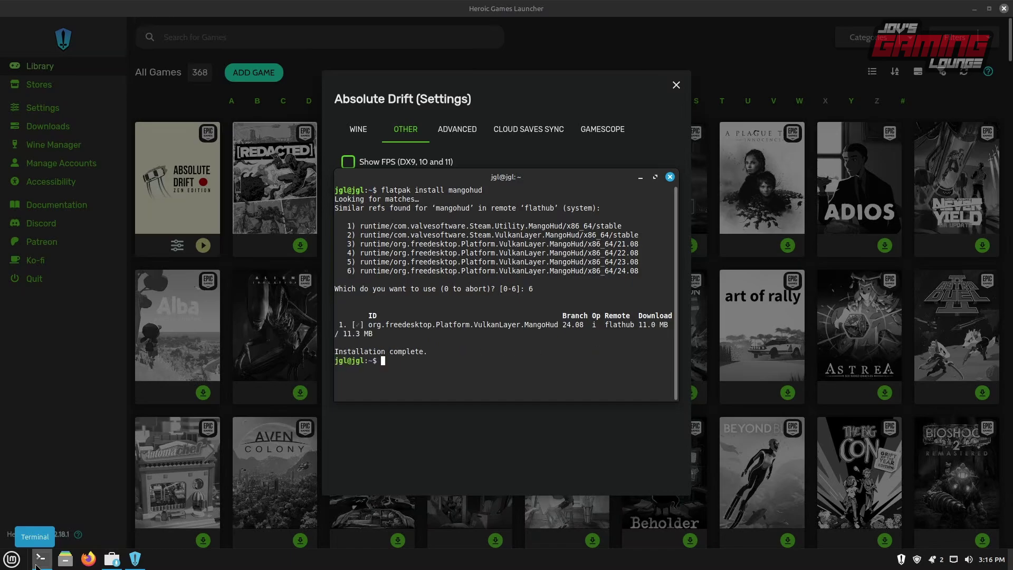
{"action": "left_click", "coordinate": [37, 560]}
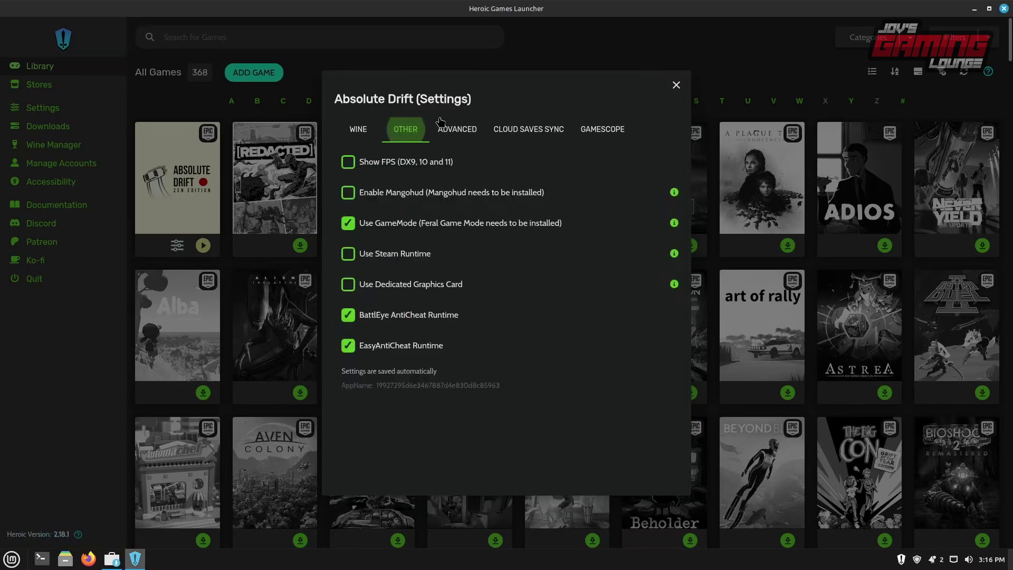
{"action": "left_click", "coordinate": [351, 194]}
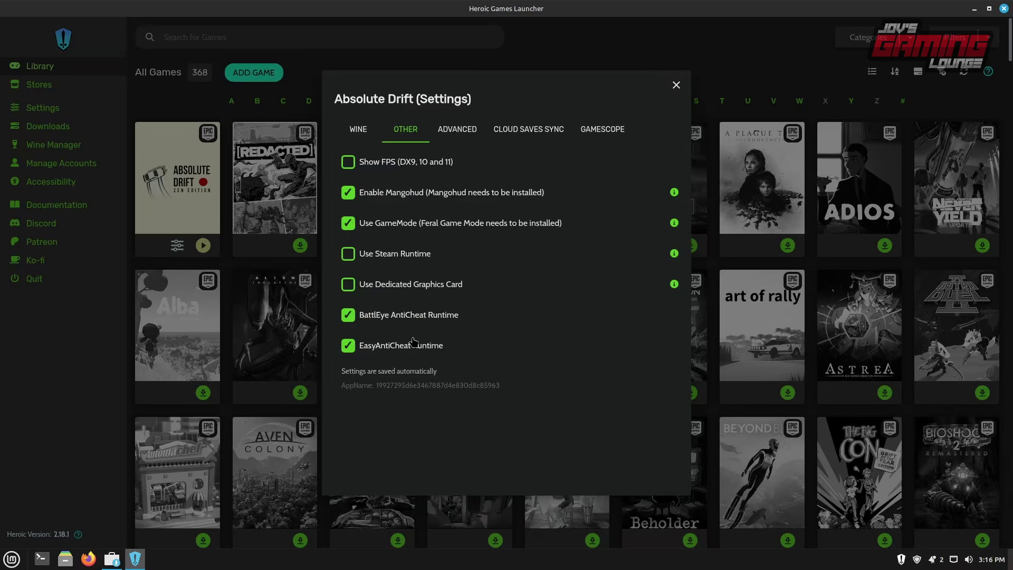
Step: Examine Absolute Drift's advanced options, the Game Arguments help, the cloud saves sync options and the Gamescope settings
{"action": "left_click", "coordinate": [457, 129]}
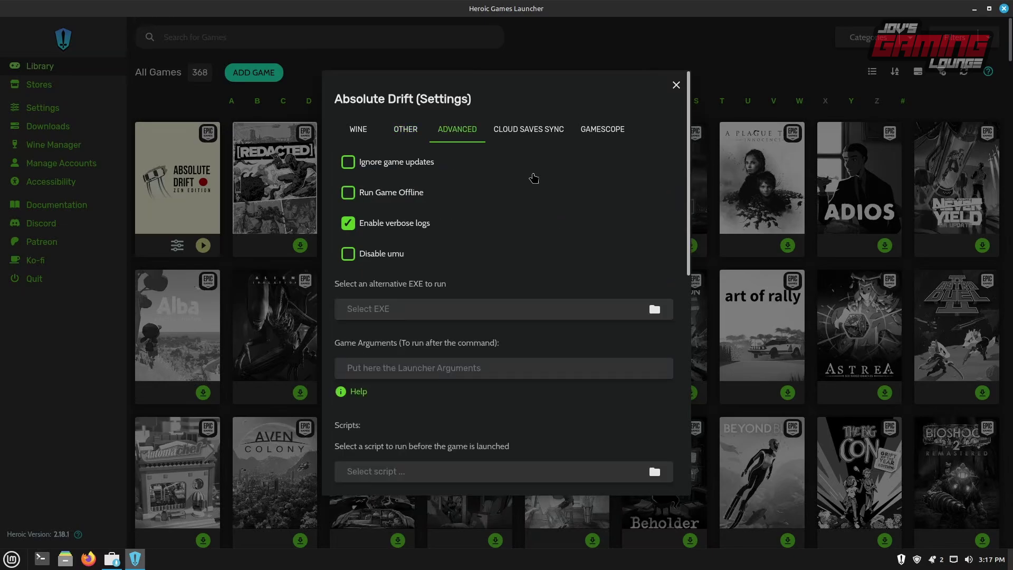
{"action": "scroll", "coordinate": [520, 207], "scroll_direction": "down", "scroll_amount": 1}
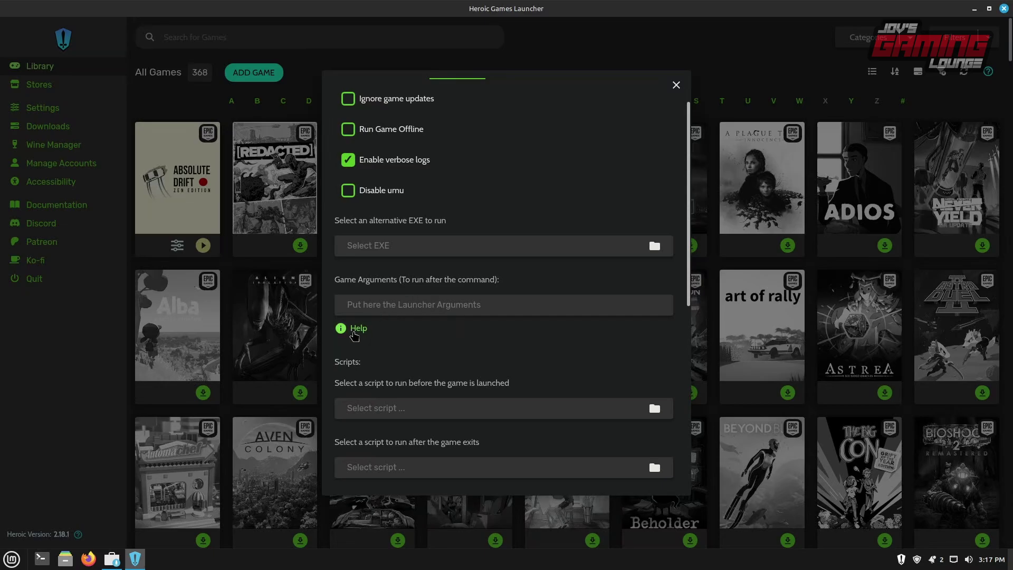
{"action": "left_click", "coordinate": [355, 329]}
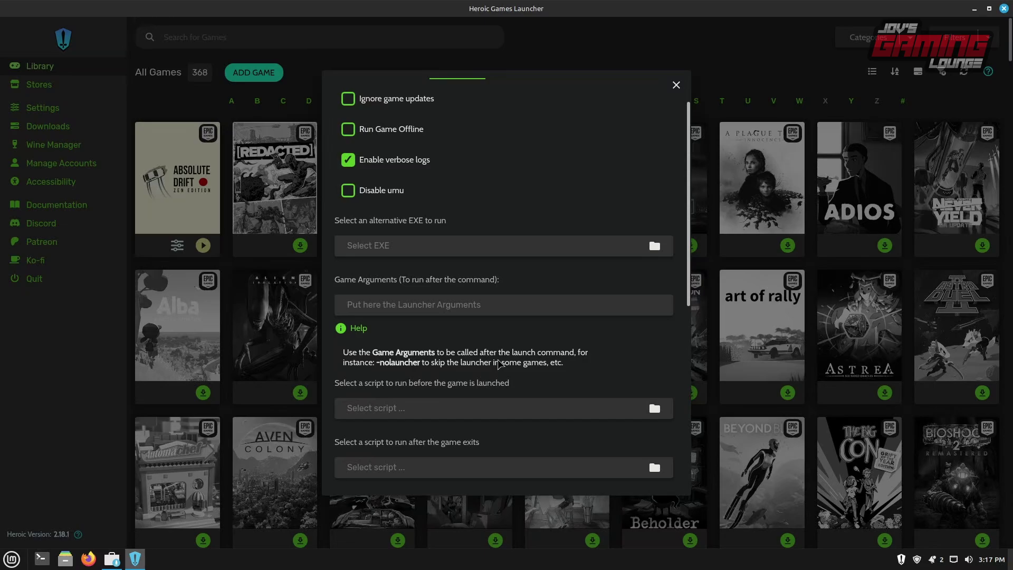
{"action": "scroll", "coordinate": [497, 361], "scroll_direction": "down", "scroll_amount": 6}
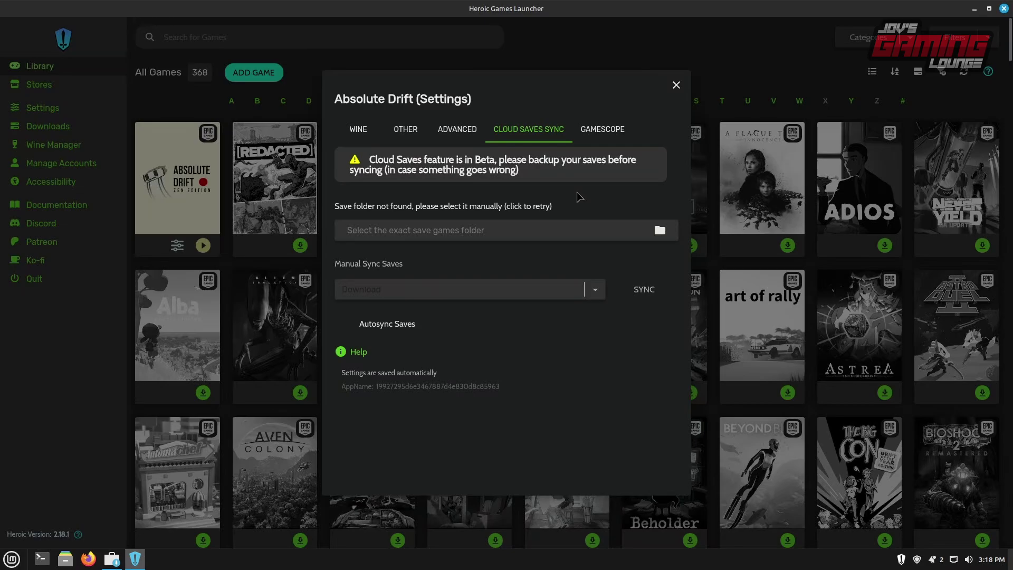
{"action": "left_click", "coordinate": [603, 130]}
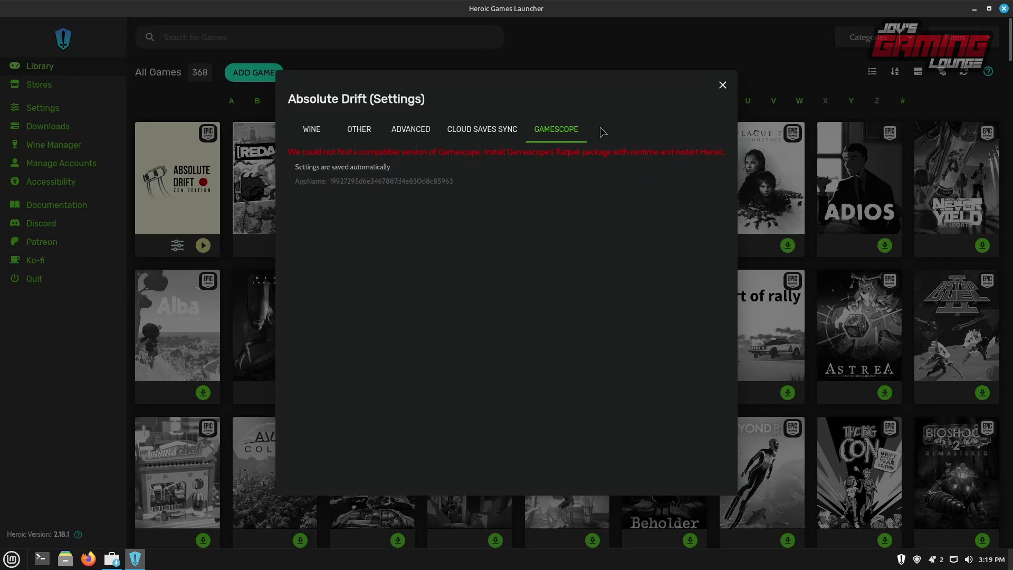
Step: Close the game settings and launch Absolute Drift from the library
{"action": "left_click", "coordinate": [205, 249]}
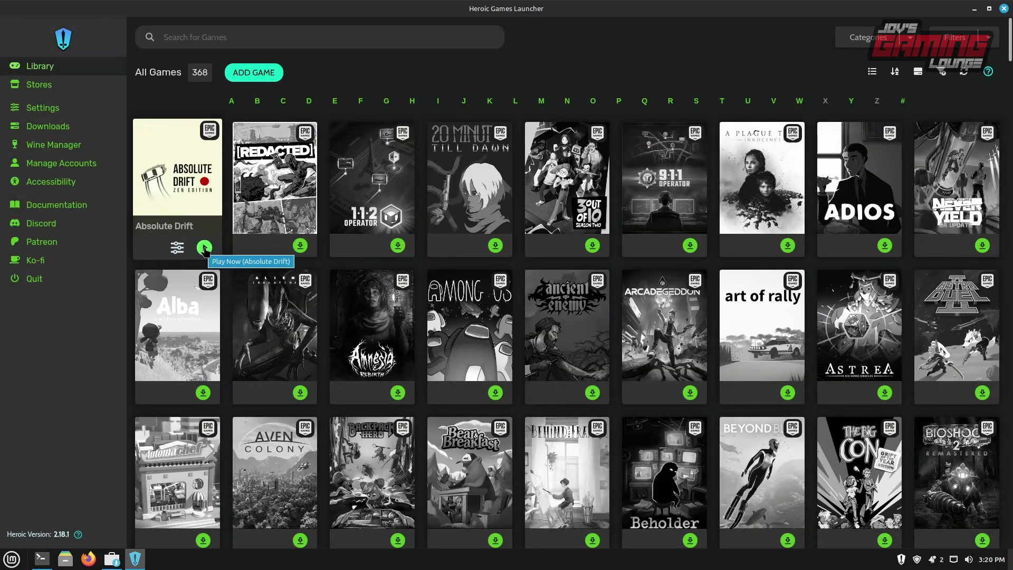
{"action": "left_click", "coordinate": [205, 249]}
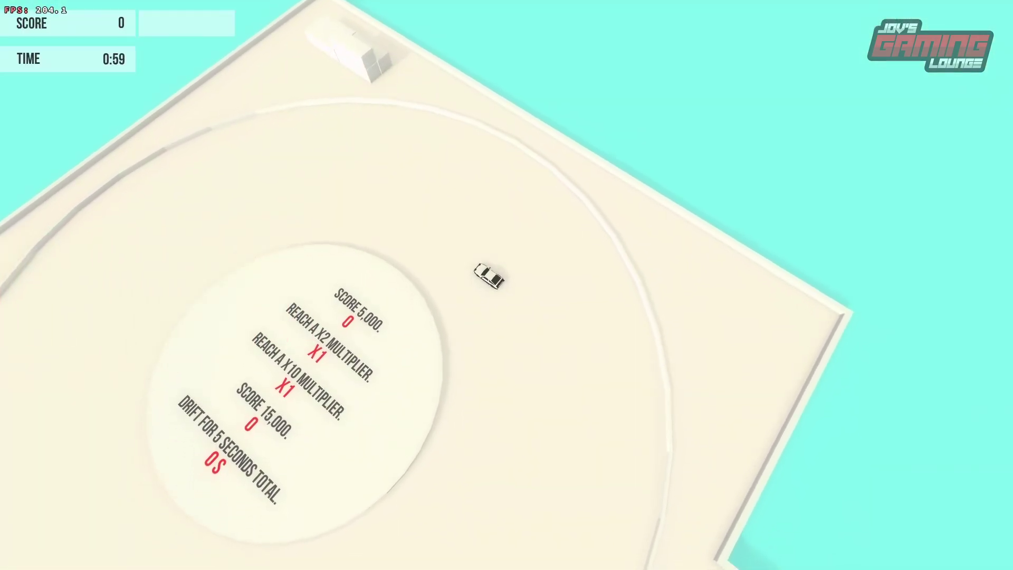
{"action": "key", "text": "Up"}
{"action": "key", "text": "Left"}
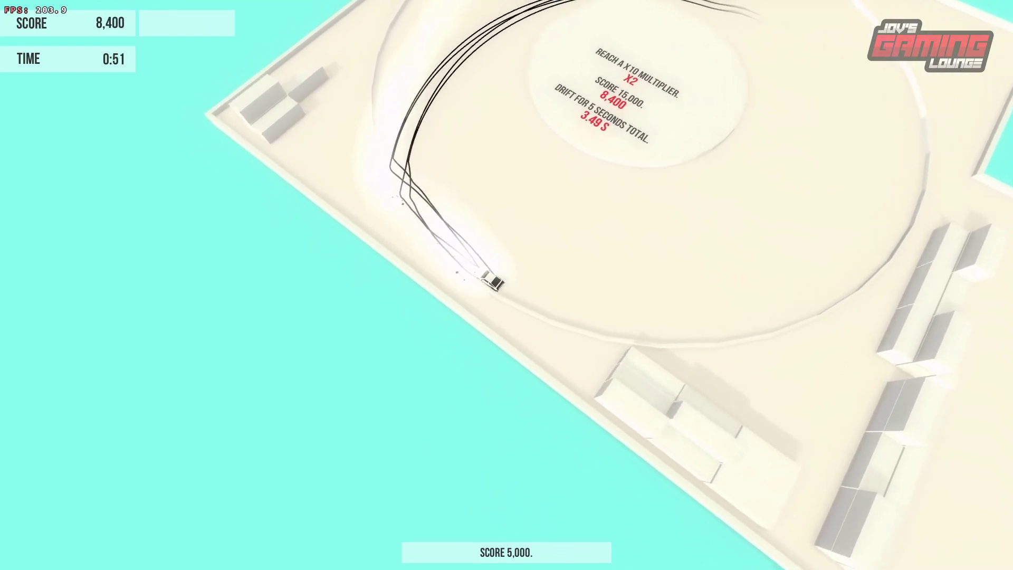
{"action": "key", "text": "Right"}
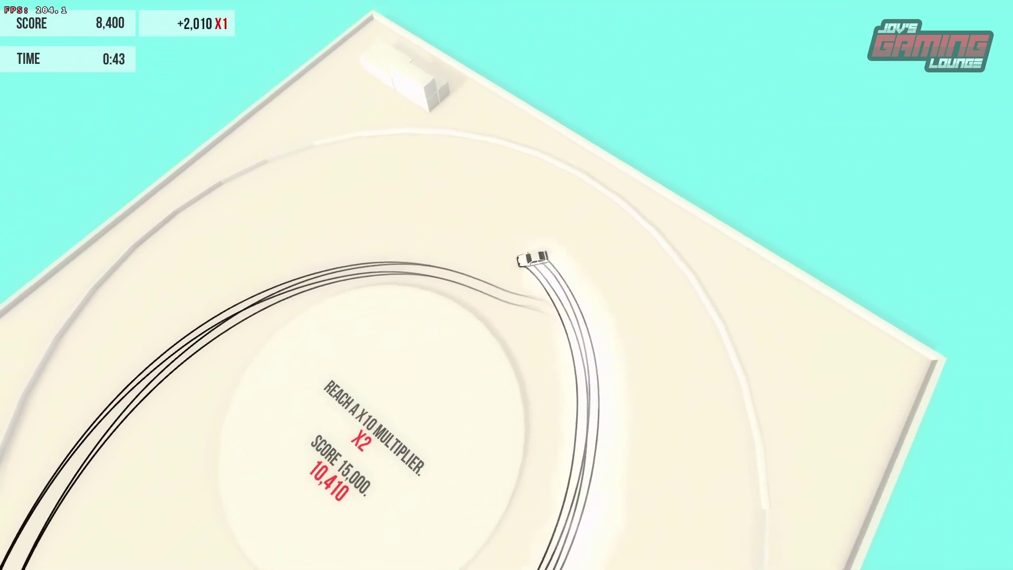
{"action": "key", "text": "Left"}
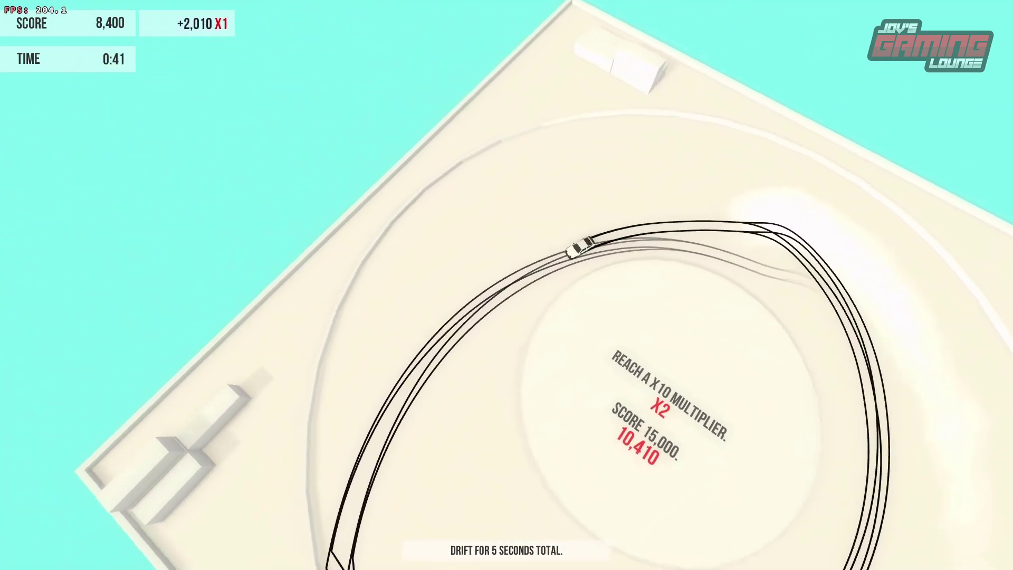
{"action": "key", "text": "Left"}
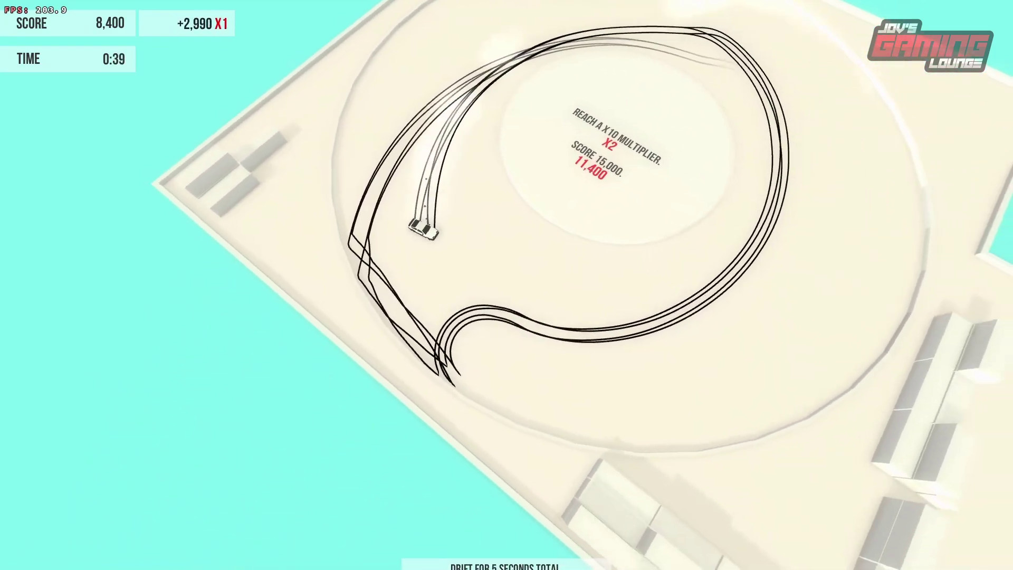
{"action": "key", "text": "Left"}
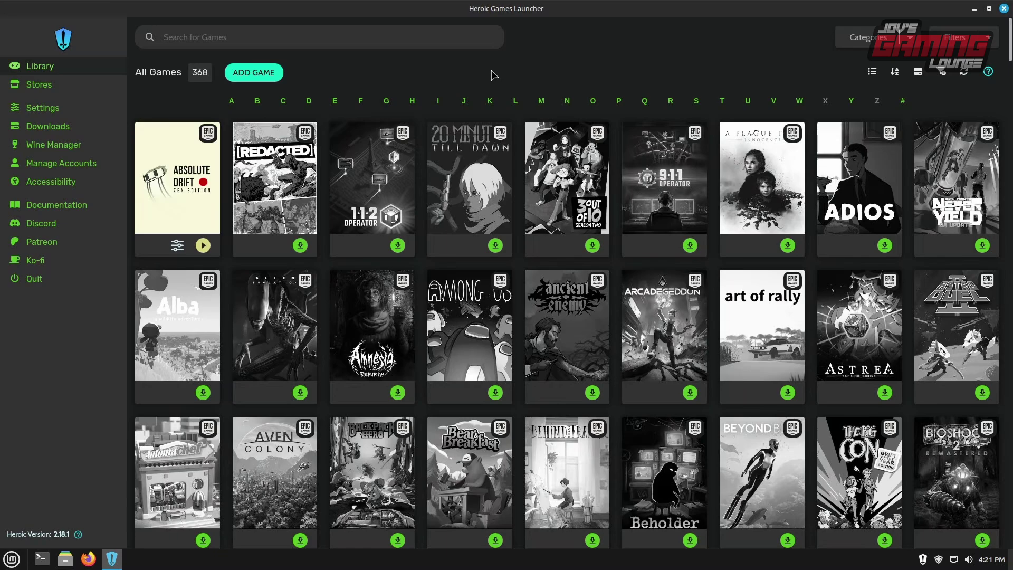
Step: Start adding a new Windows game to the library with the title Battle.net
{"action": "left_click", "coordinate": [269, 75]}
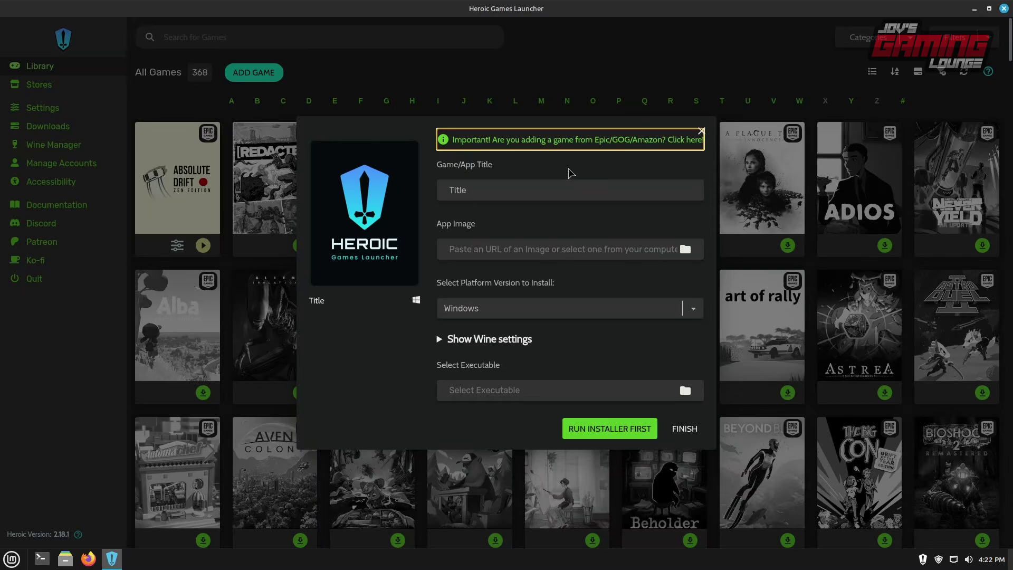
{"action": "left_click", "coordinate": [562, 193]}
{"action": "type", "text": "Battle.net"}
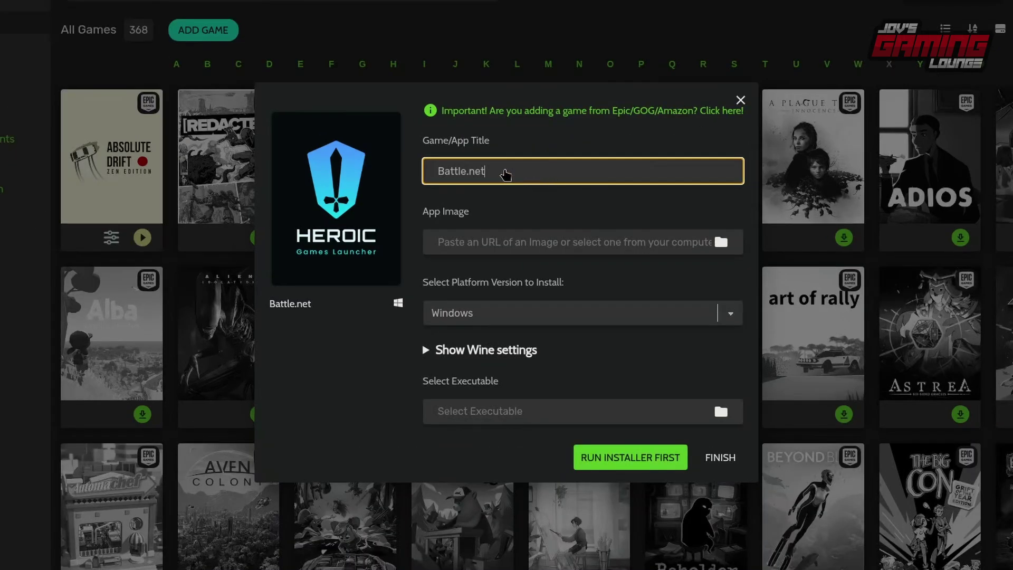
Step: Run Battle.net-Setup.exe from Downloads as the installer, and continue with English (US) and the default install location
{"action": "left_click", "coordinate": [613, 460]}
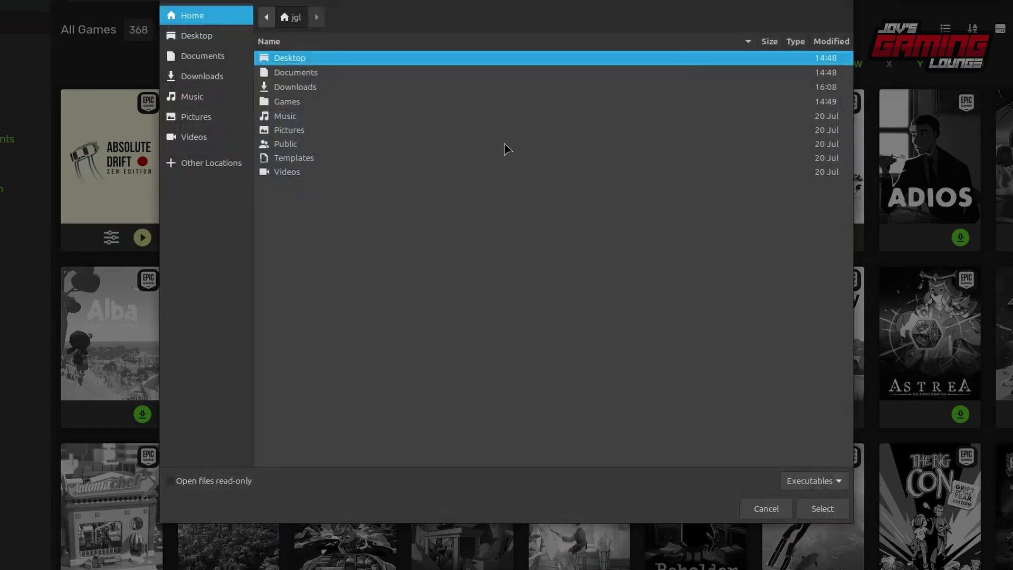
{"action": "double_click", "coordinate": [285, 87]}
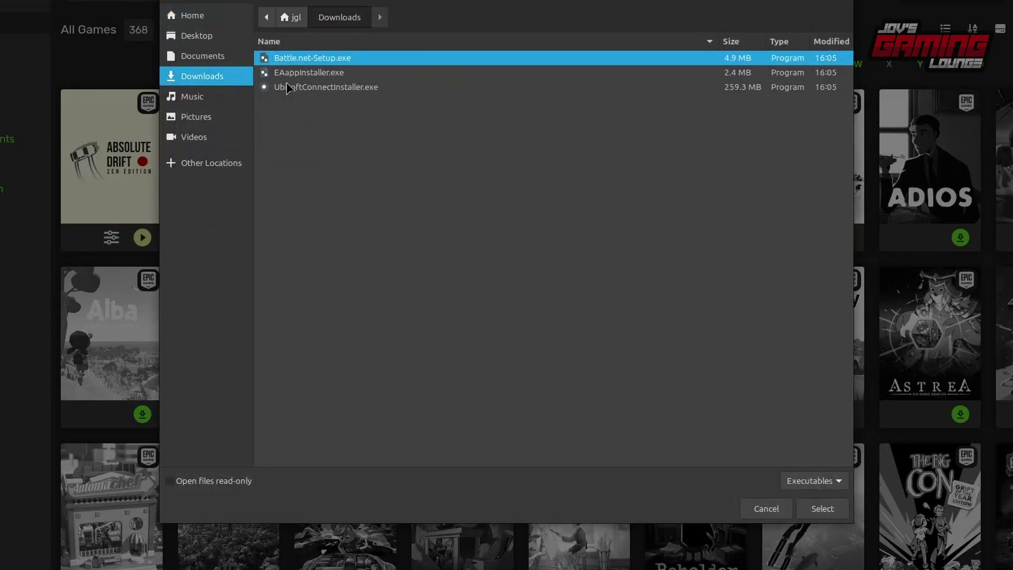
{"action": "double_click", "coordinate": [330, 58]}
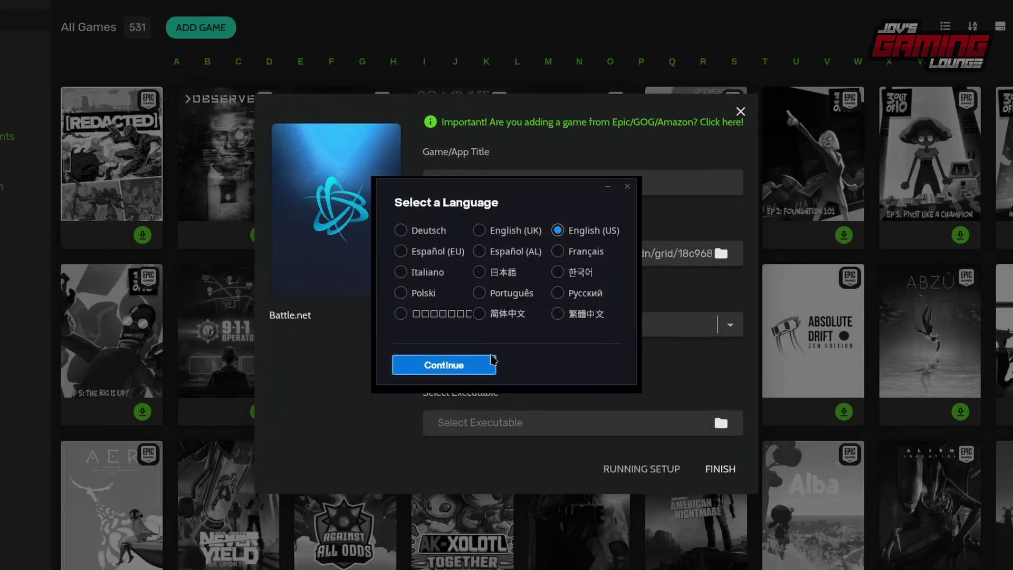
{"action": "left_click", "coordinate": [466, 365]}
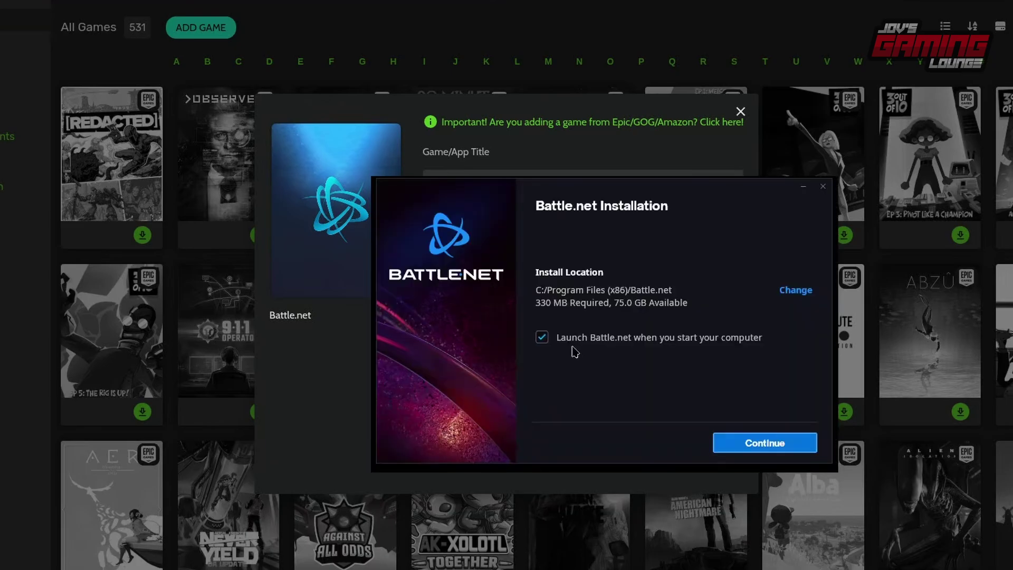
{"action": "left_click", "coordinate": [760, 449]}
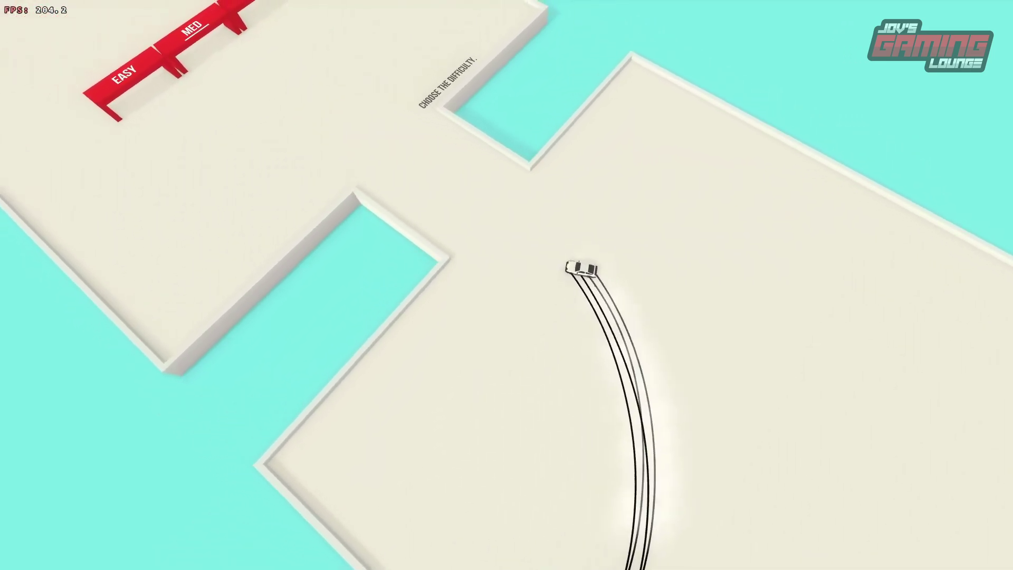
{"action": "key", "text": "Left"}
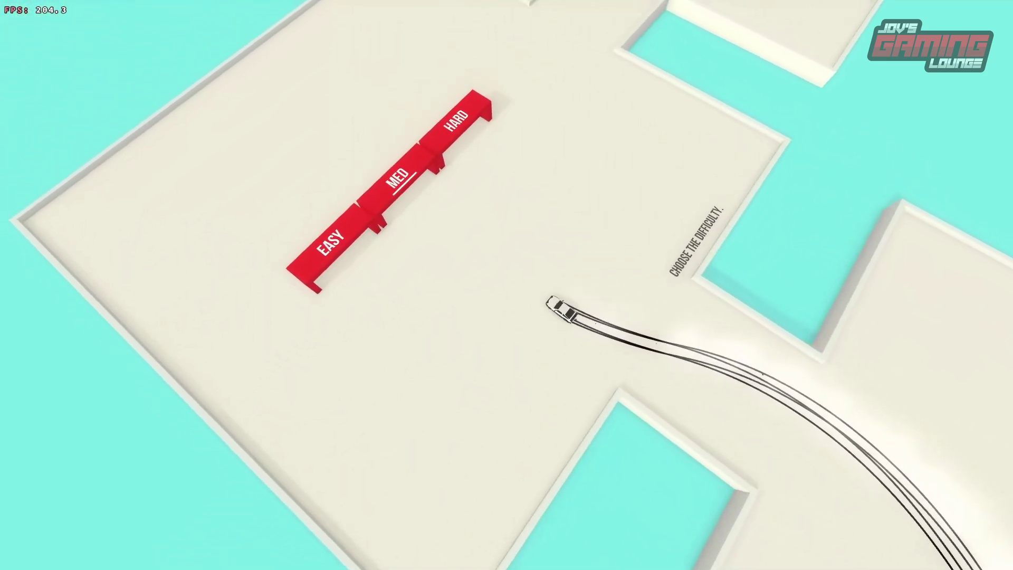